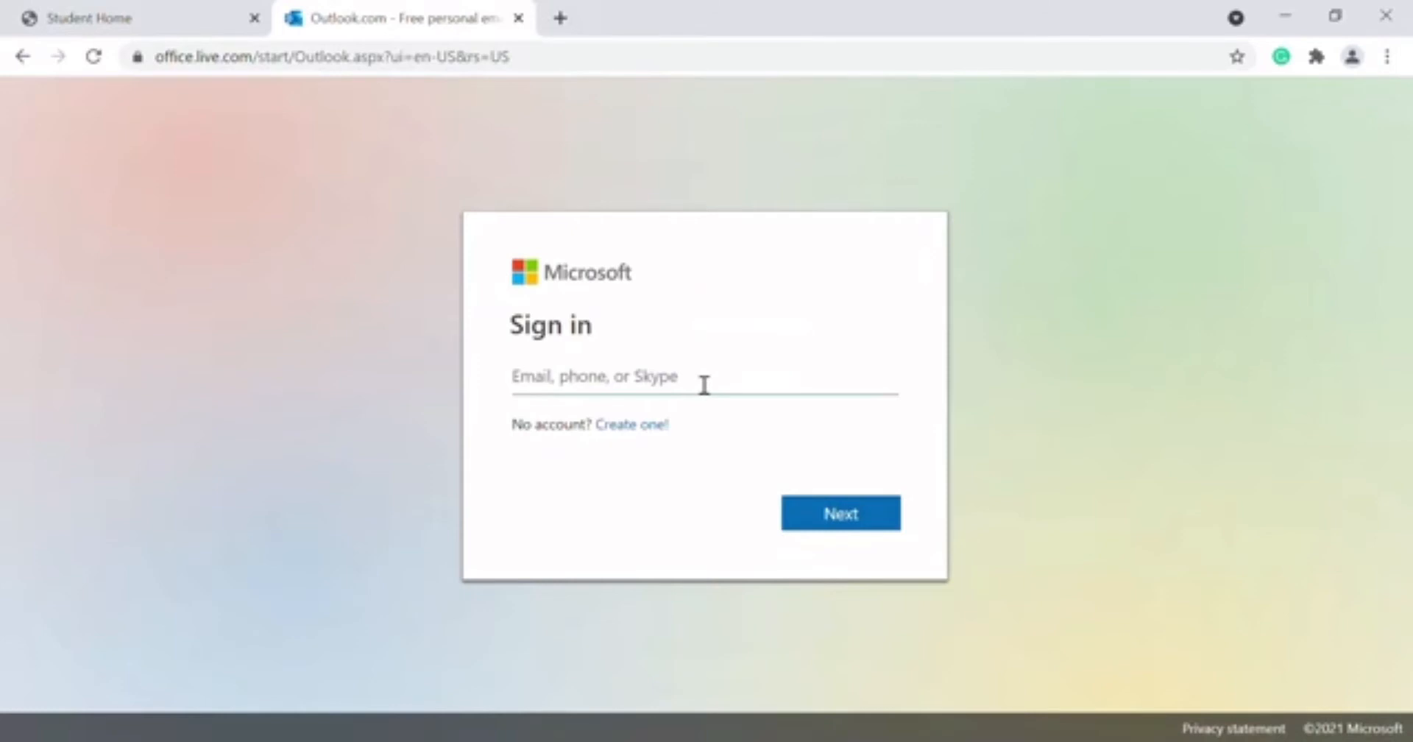
Sign in with the account e-mail and password, and choose to stay signed in.
text(y)
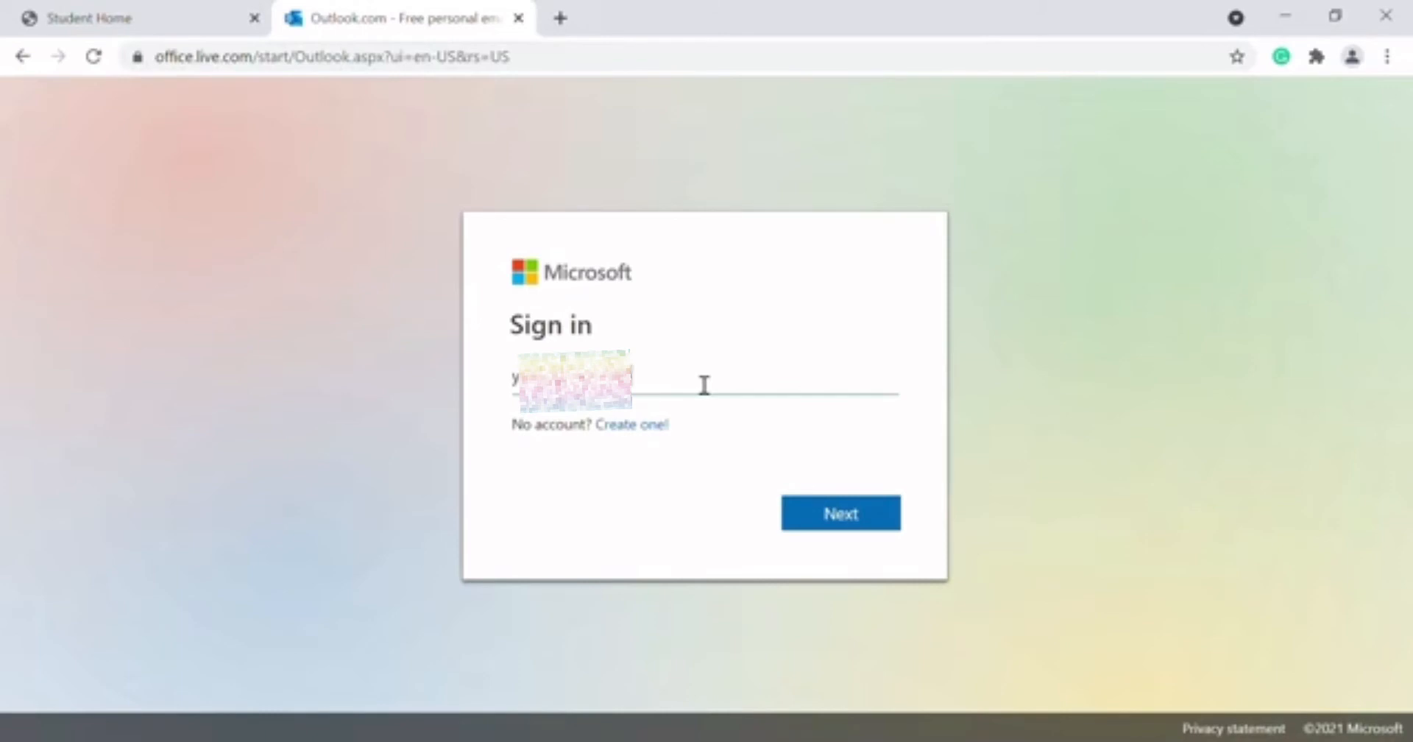
click(848, 513)
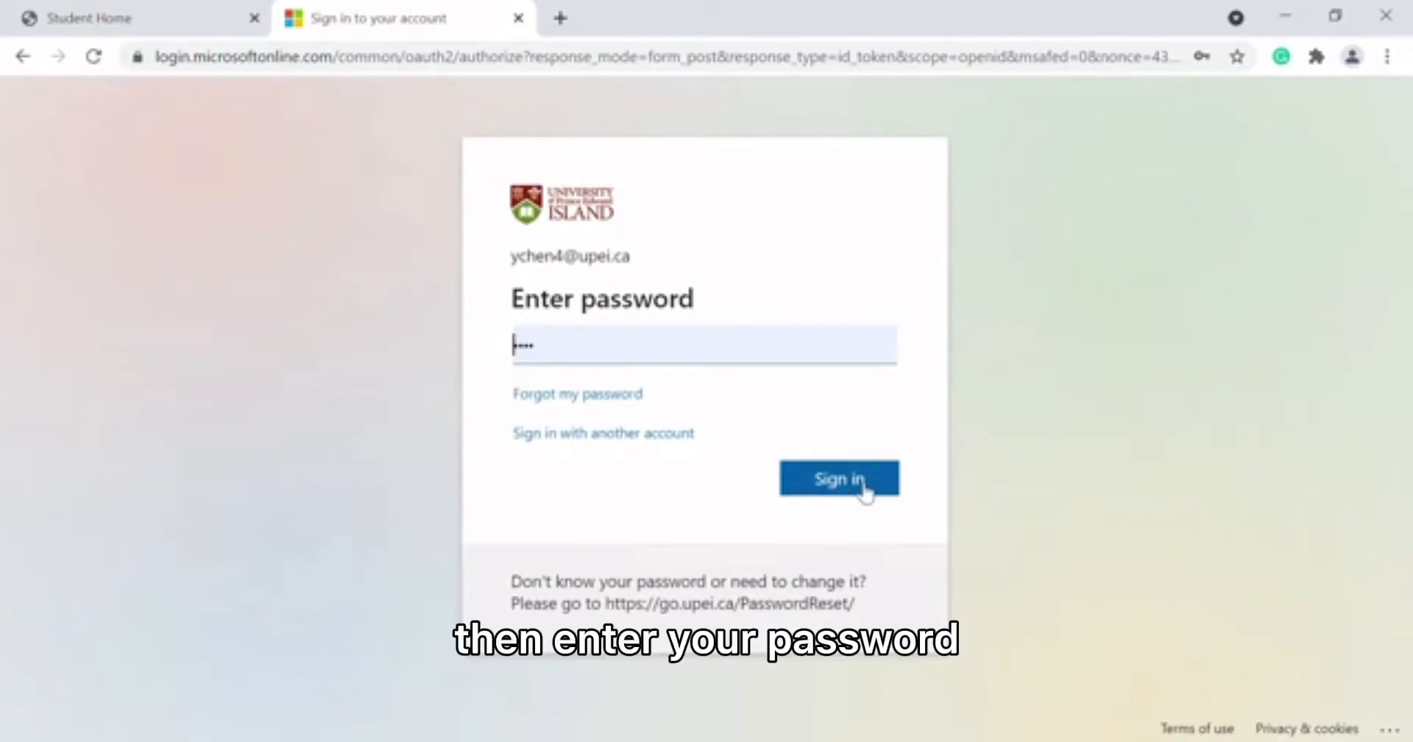
click(864, 486)
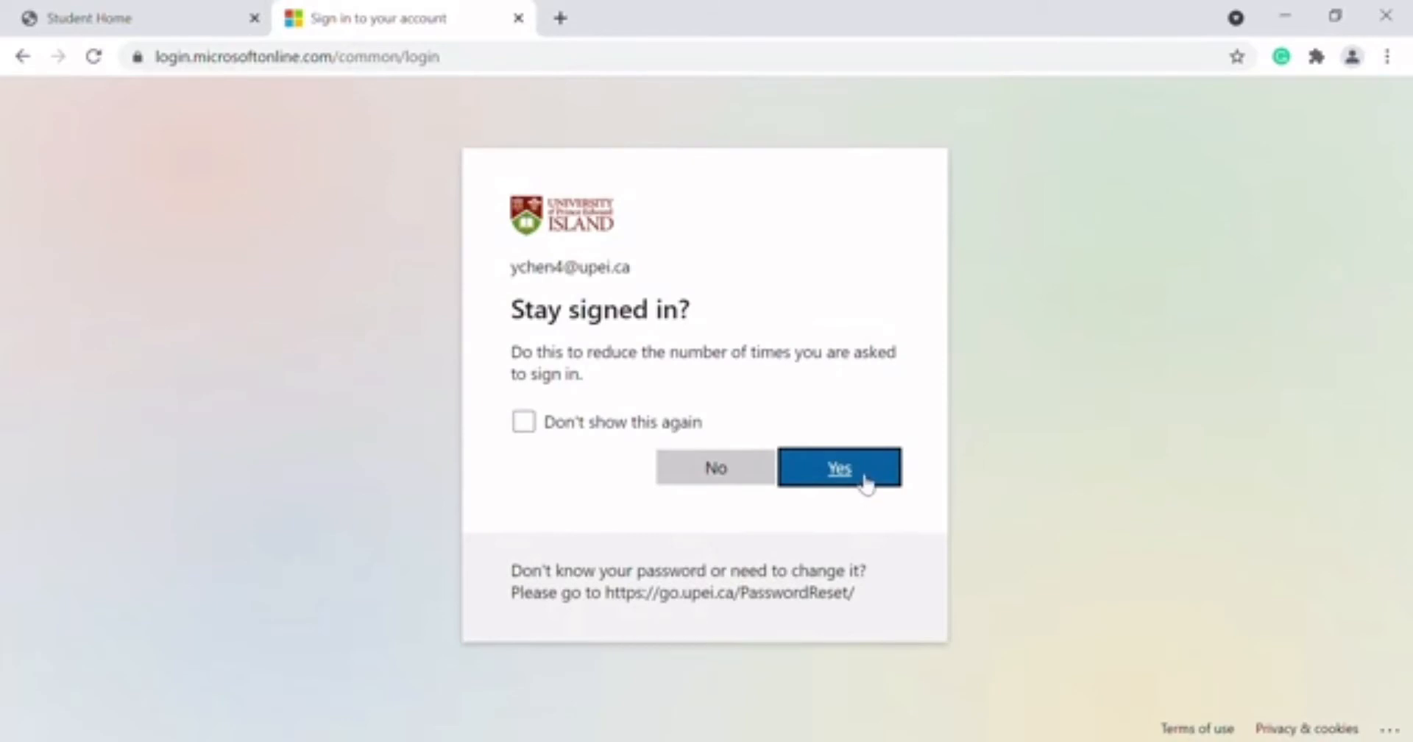
click(865, 484)
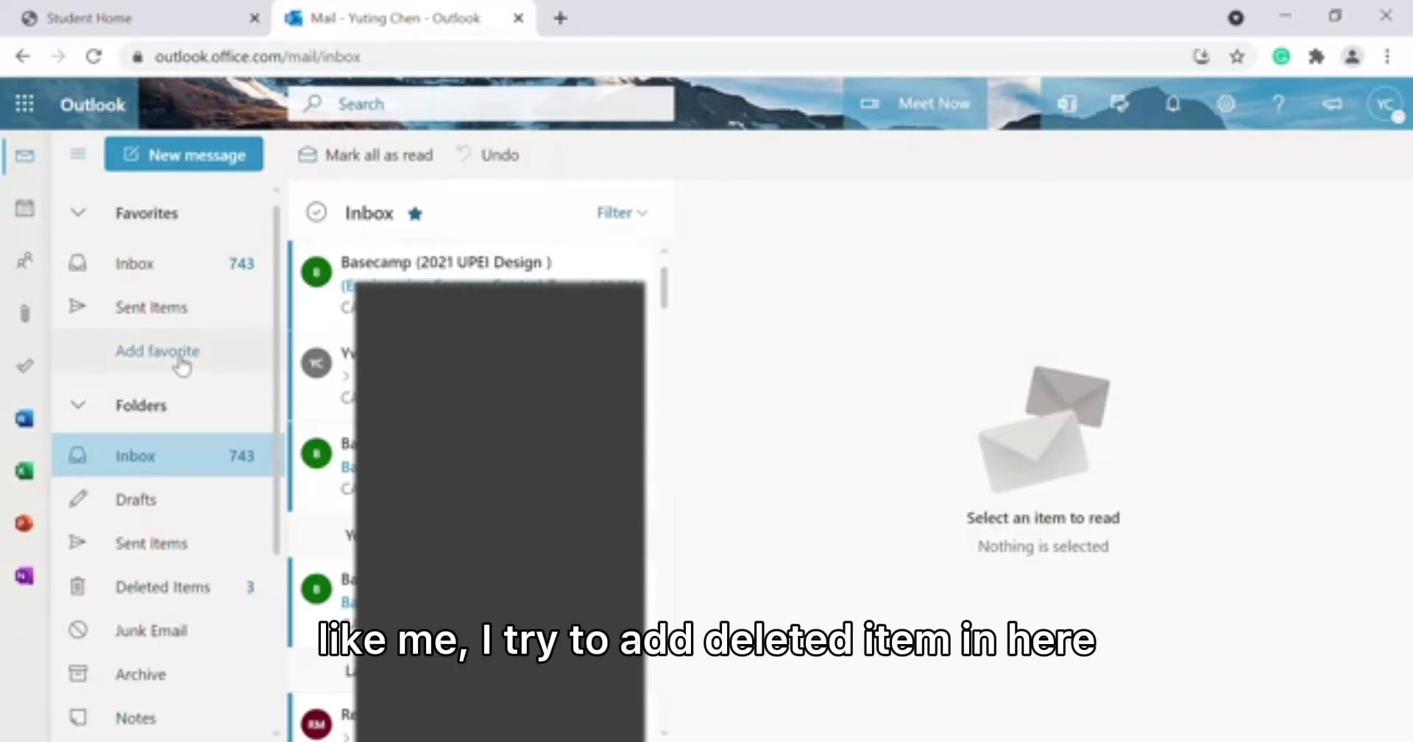
Add the Deleted Items folder to the mailbox Favorites.
click(180, 364)
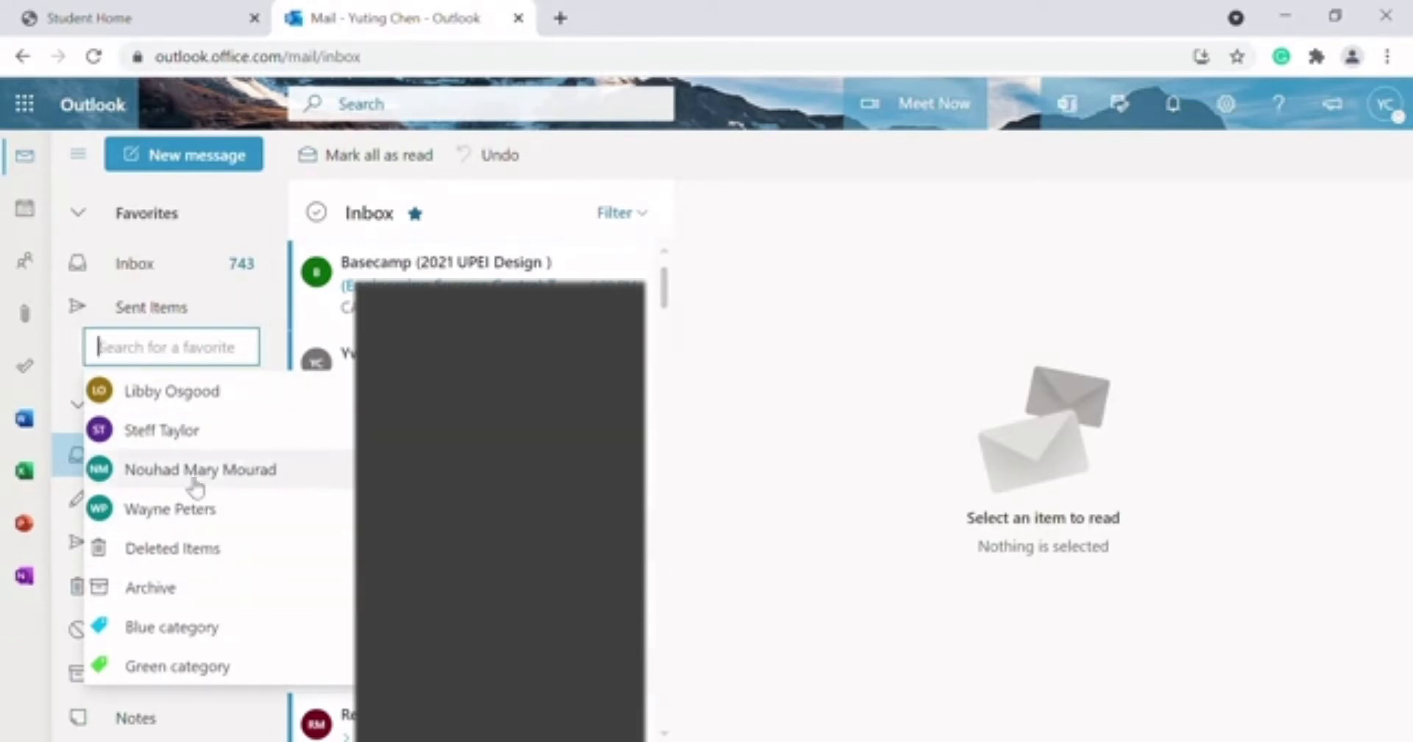
click(214, 550)
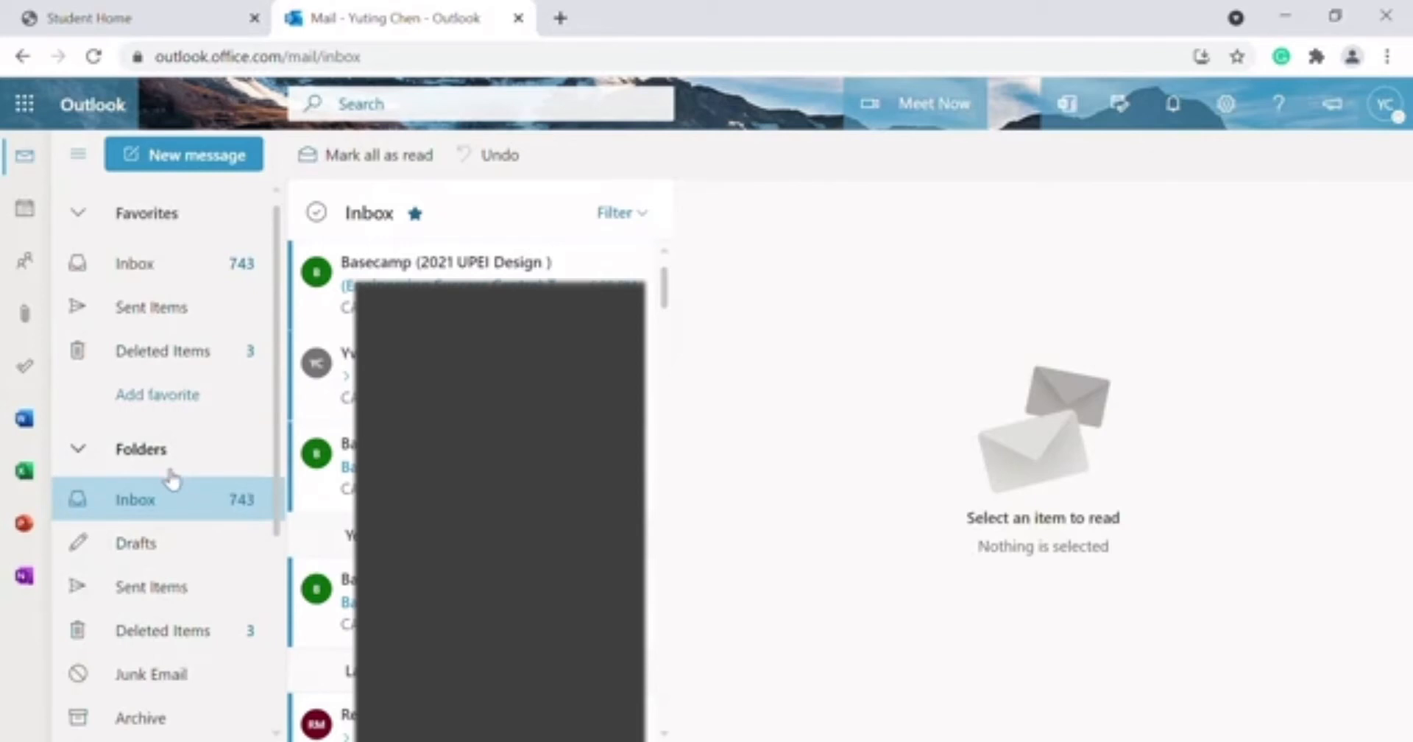
scroll(177, 626, down, 2)
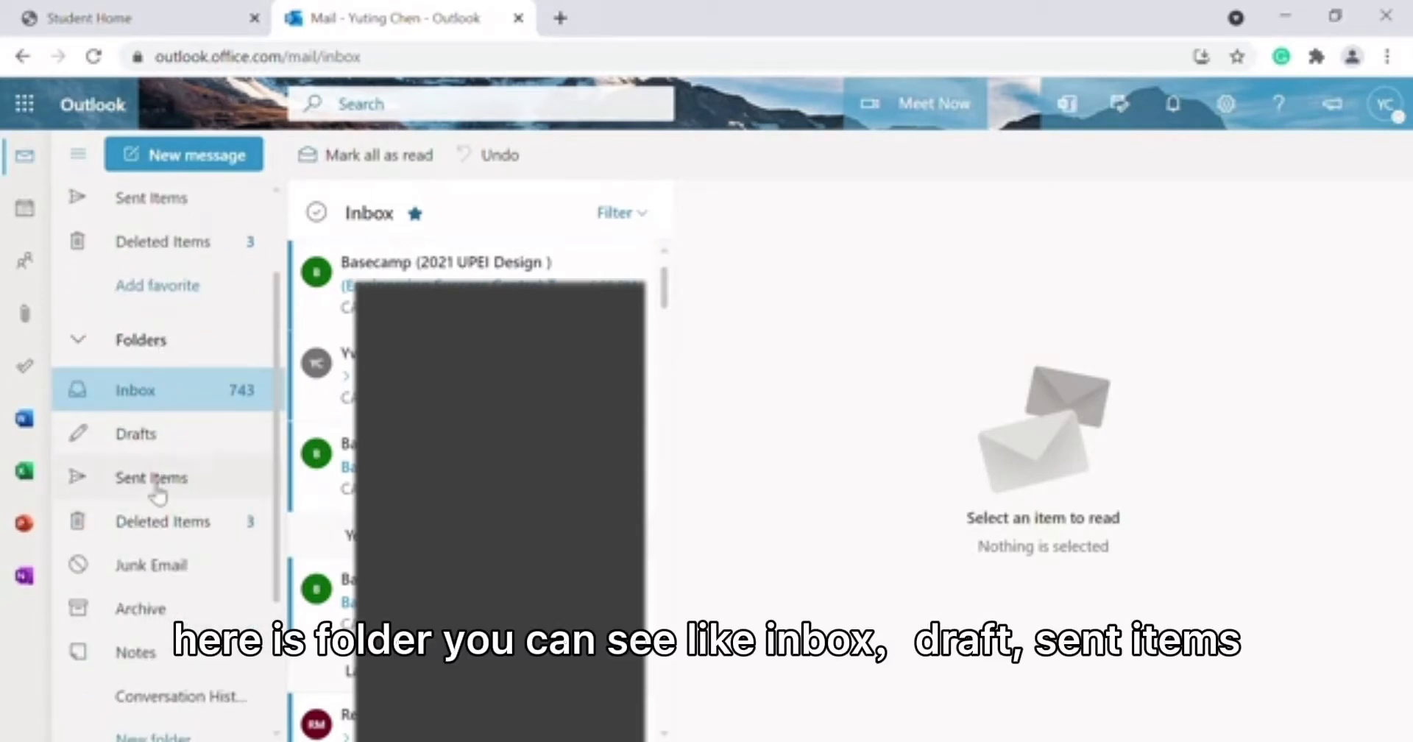
scroll(184, 684, down, 3)
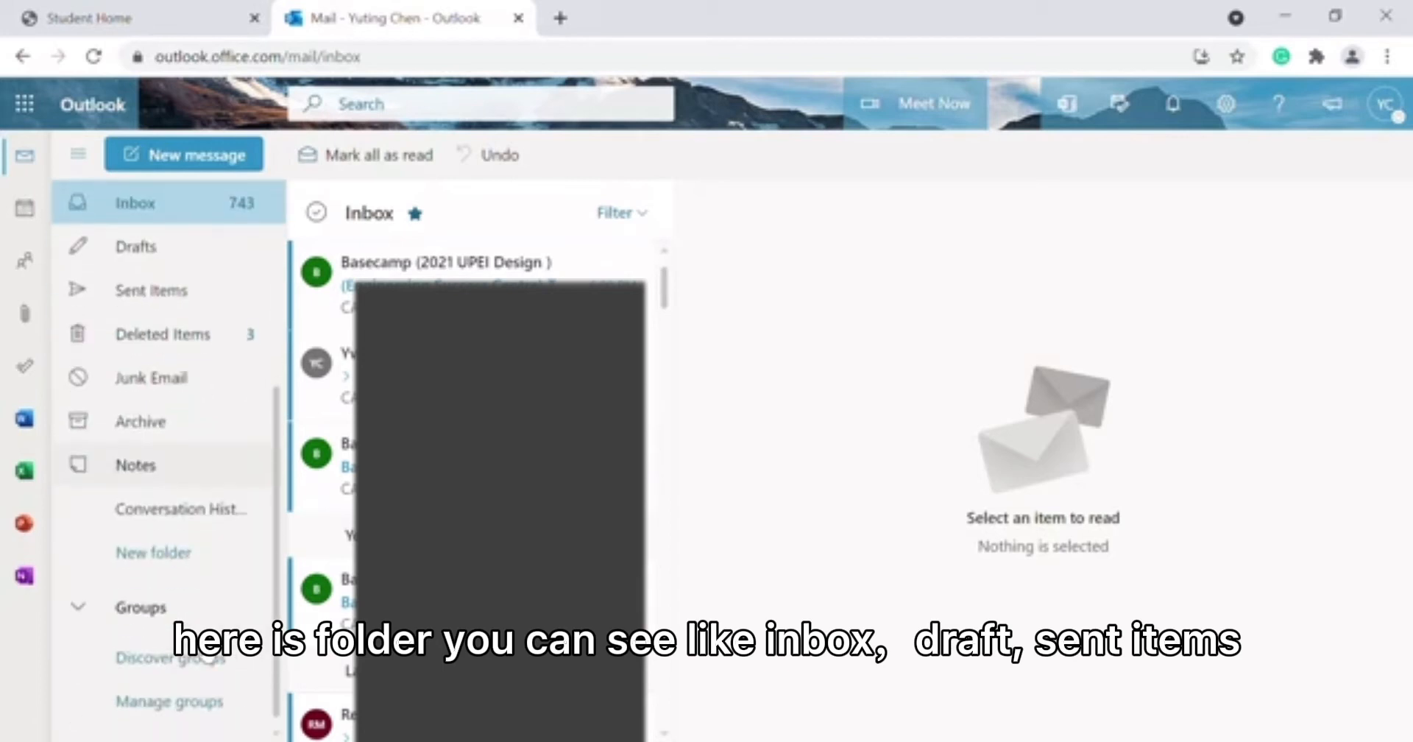
scroll(209, 448, up, 5)
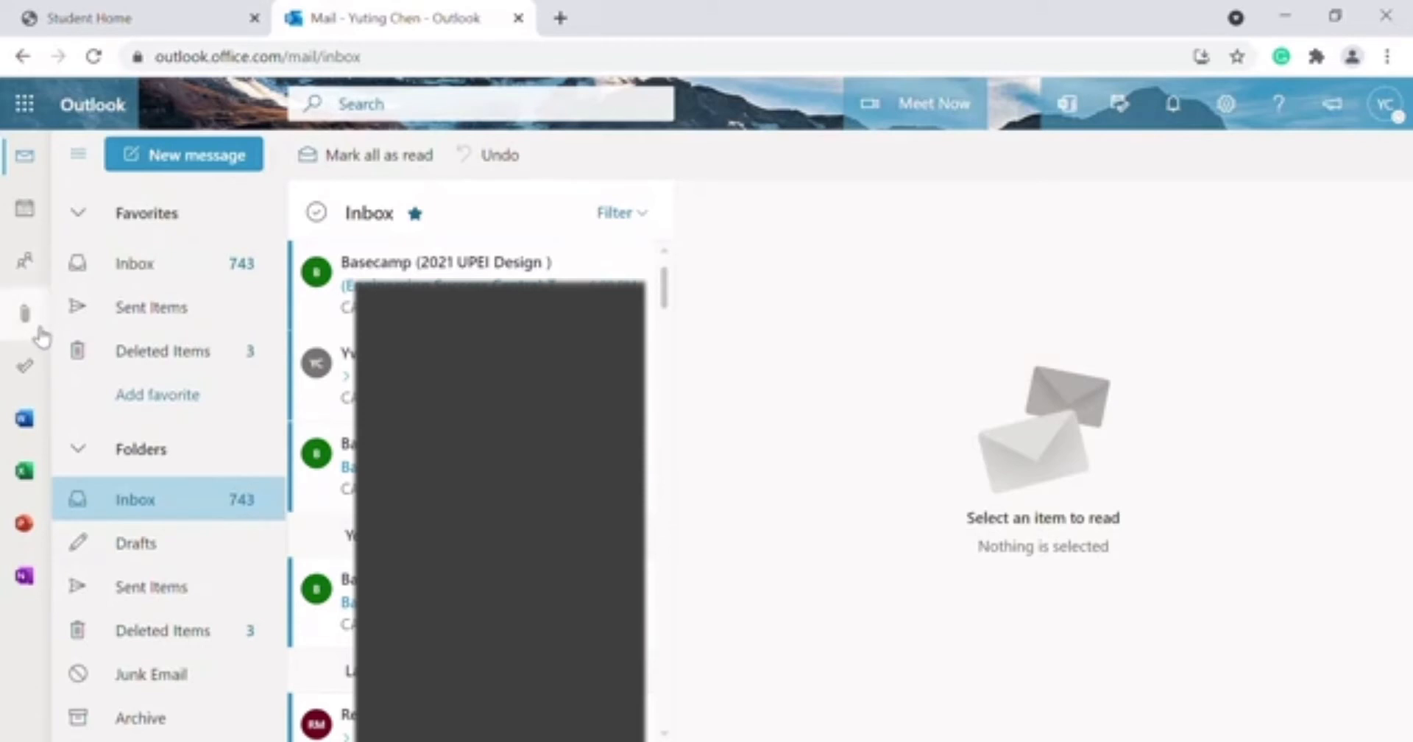
Open the To Do page, add a task named "meeting" to My Day, and dismiss the task suggestions notice.
click(42, 377)
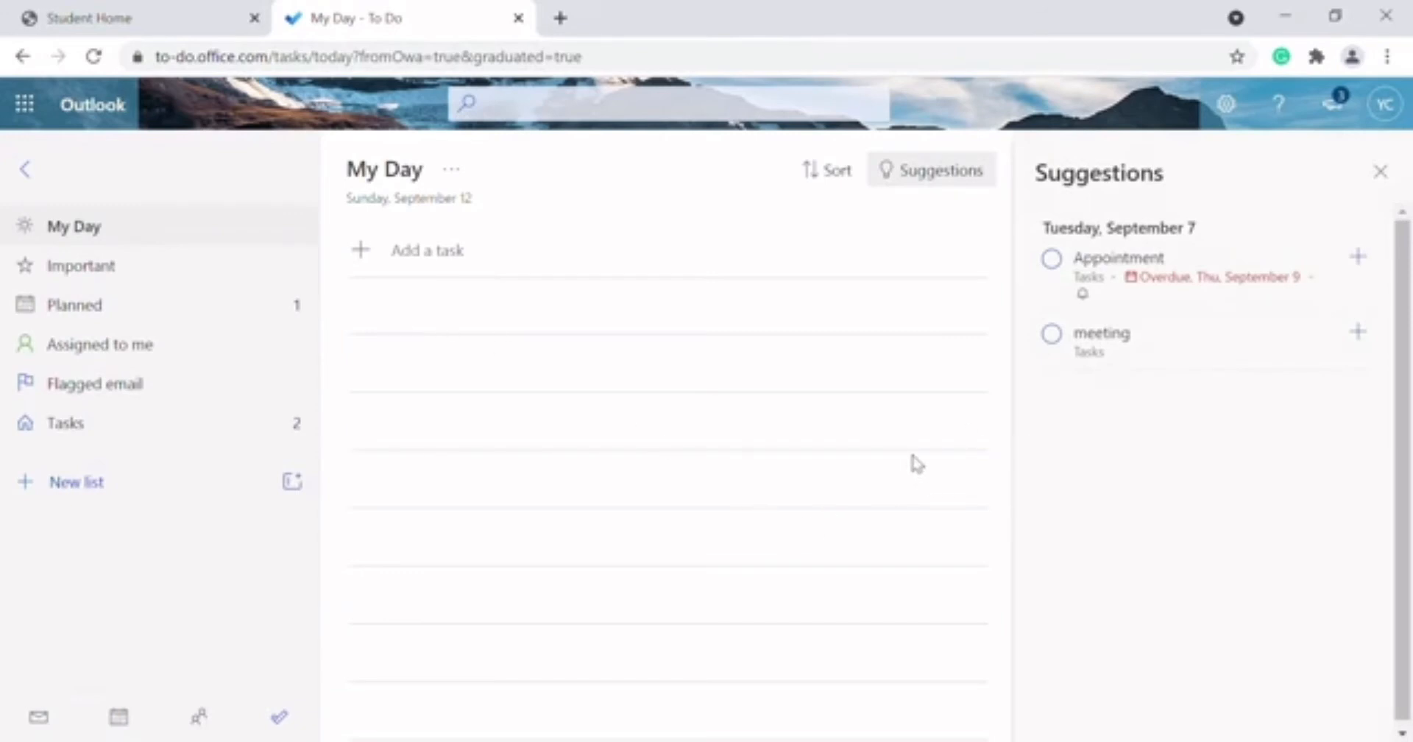
click(379, 256)
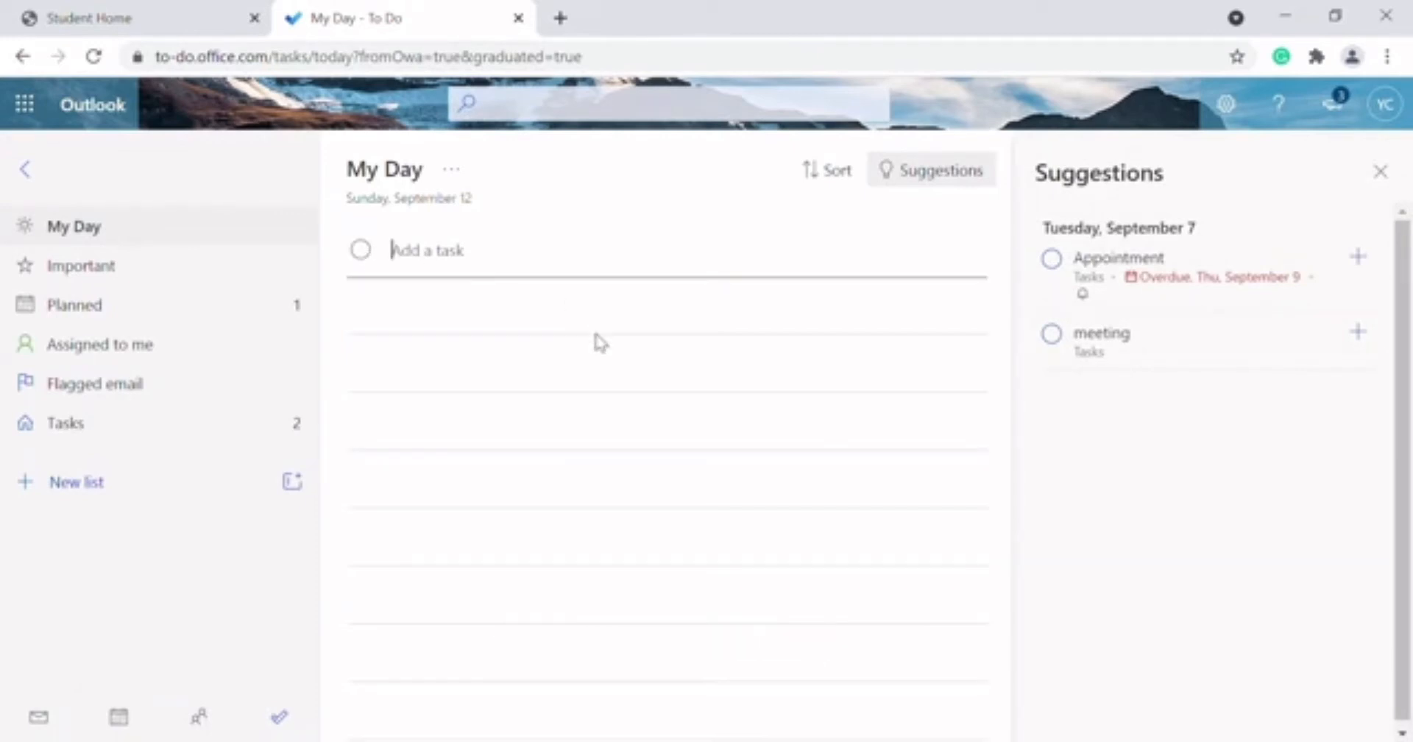
text(meeting)
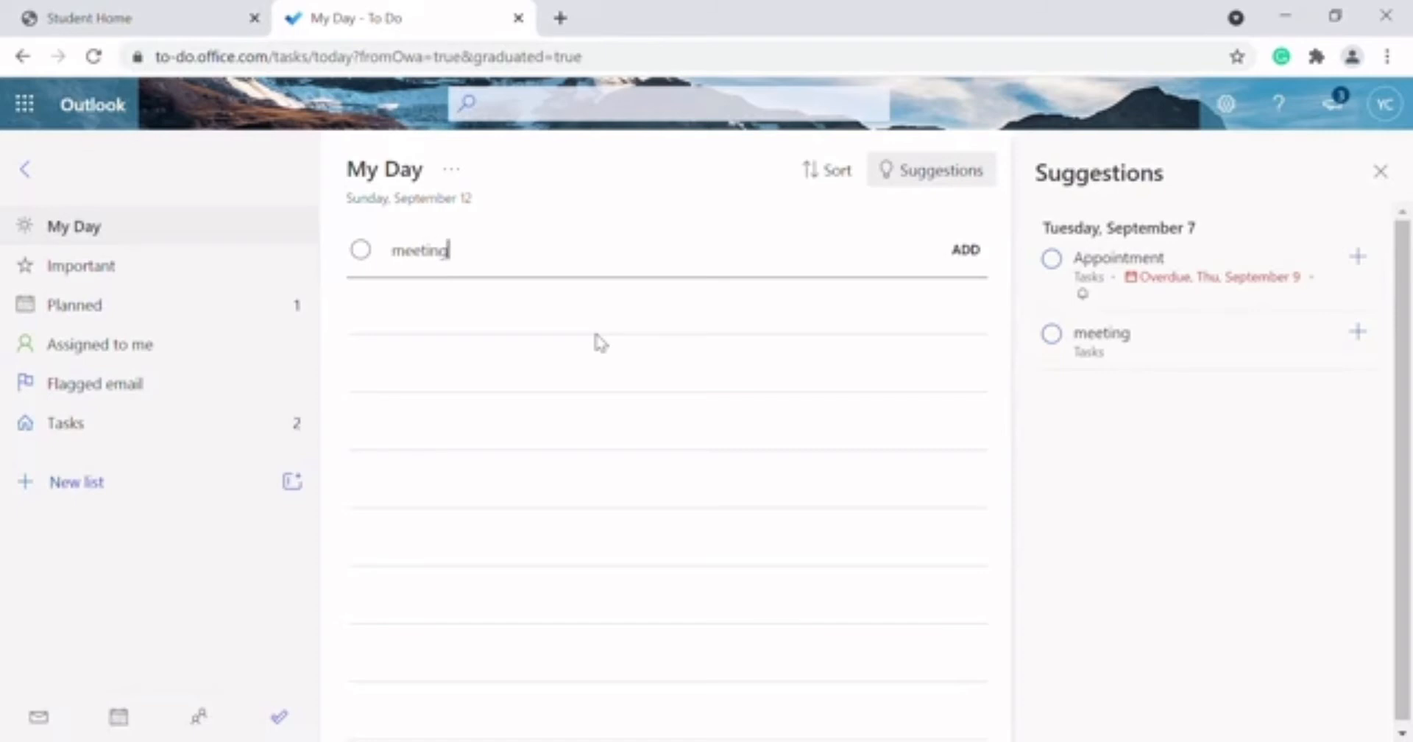
key(Return)
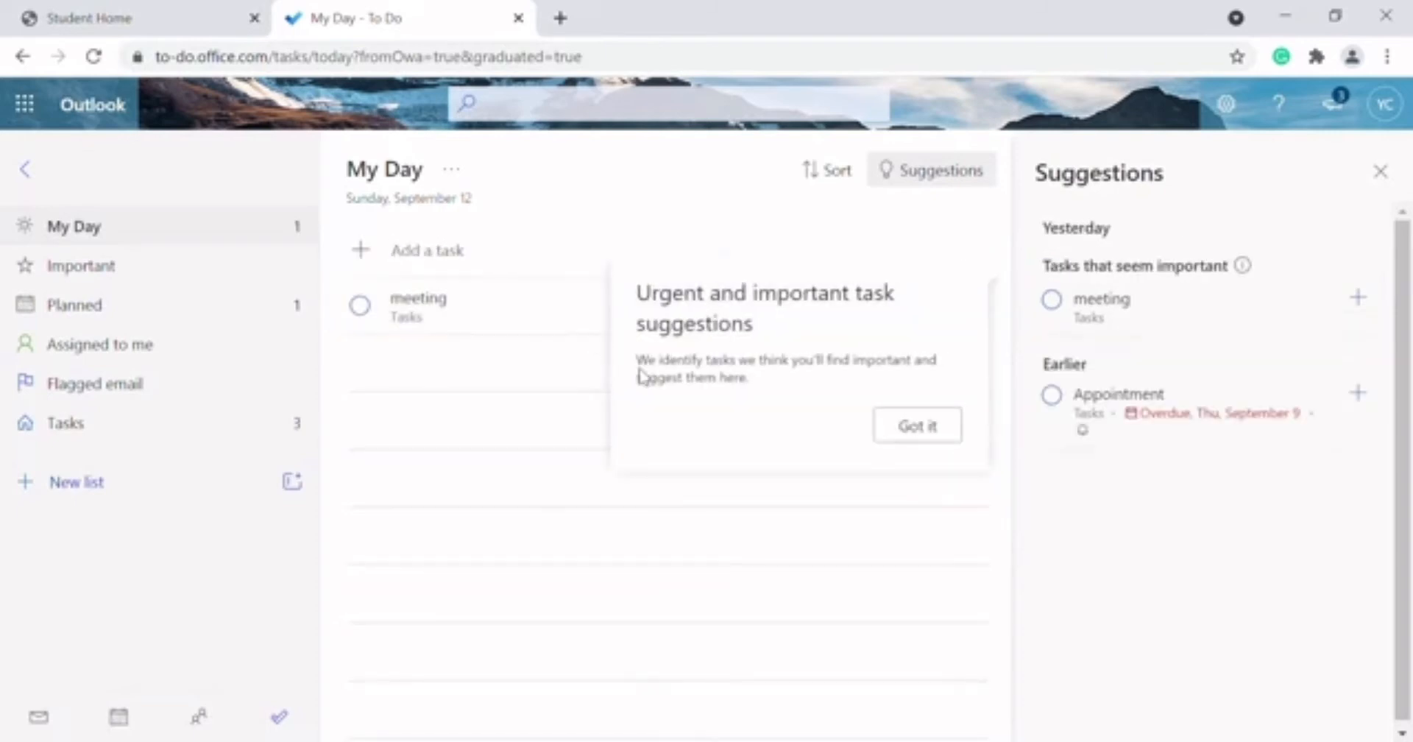
click(929, 427)
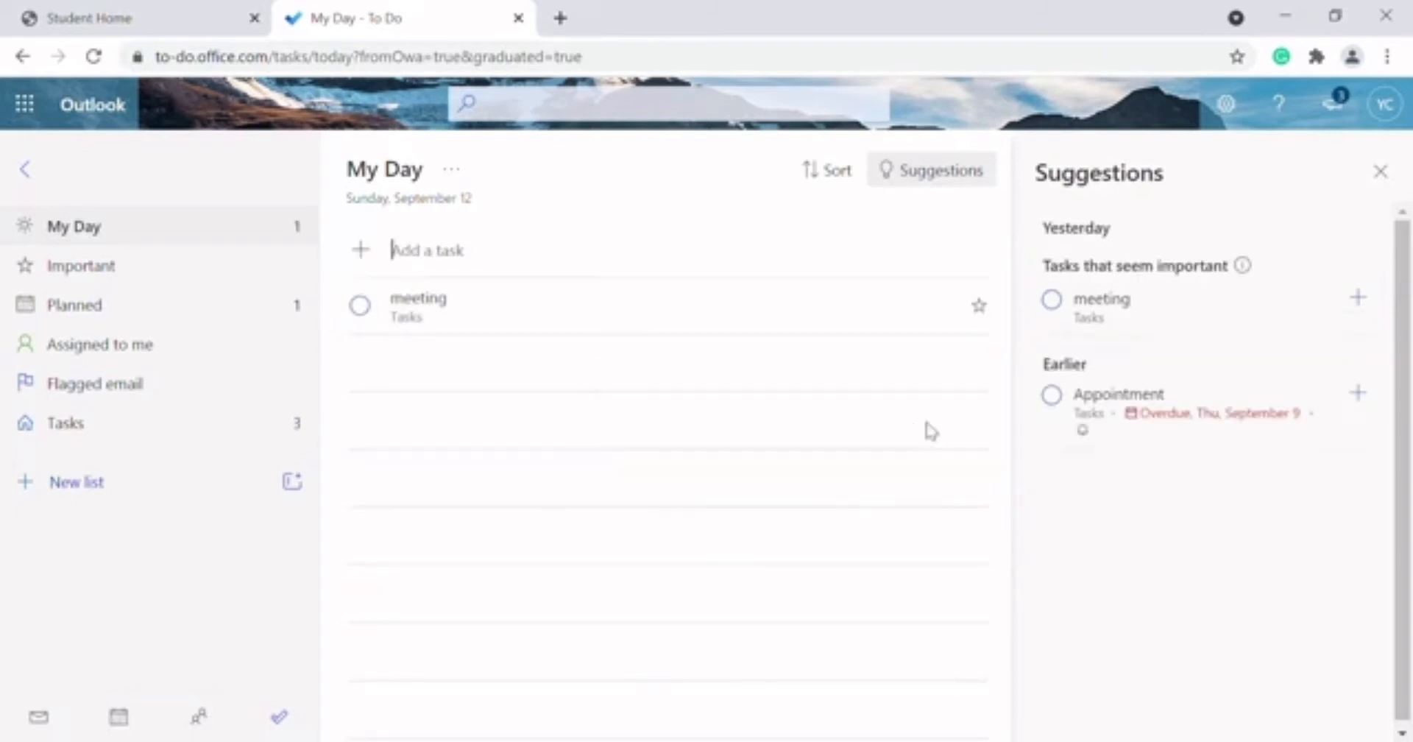
Set the meeting task's reminder to tomorrow at 9 AM and its due date to tomorrow.
click(734, 319)
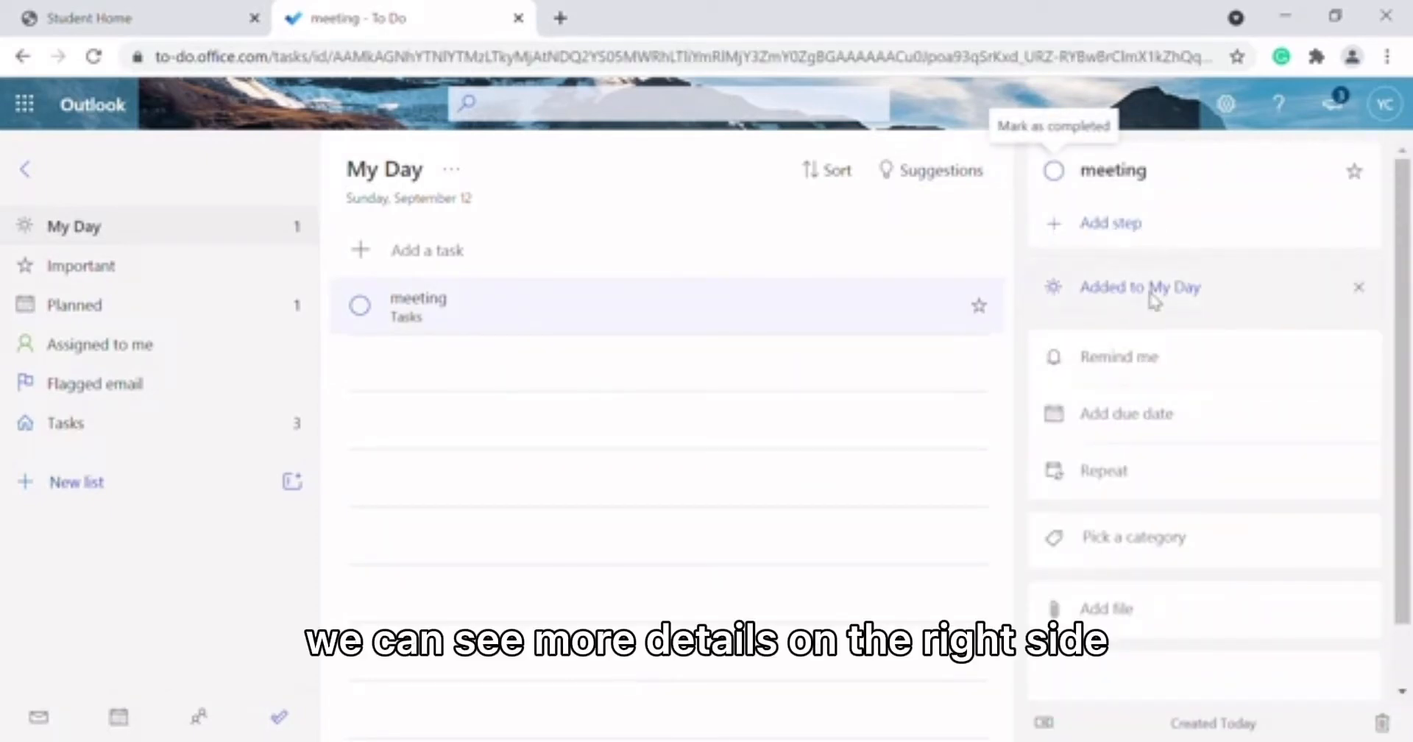
click(1177, 359)
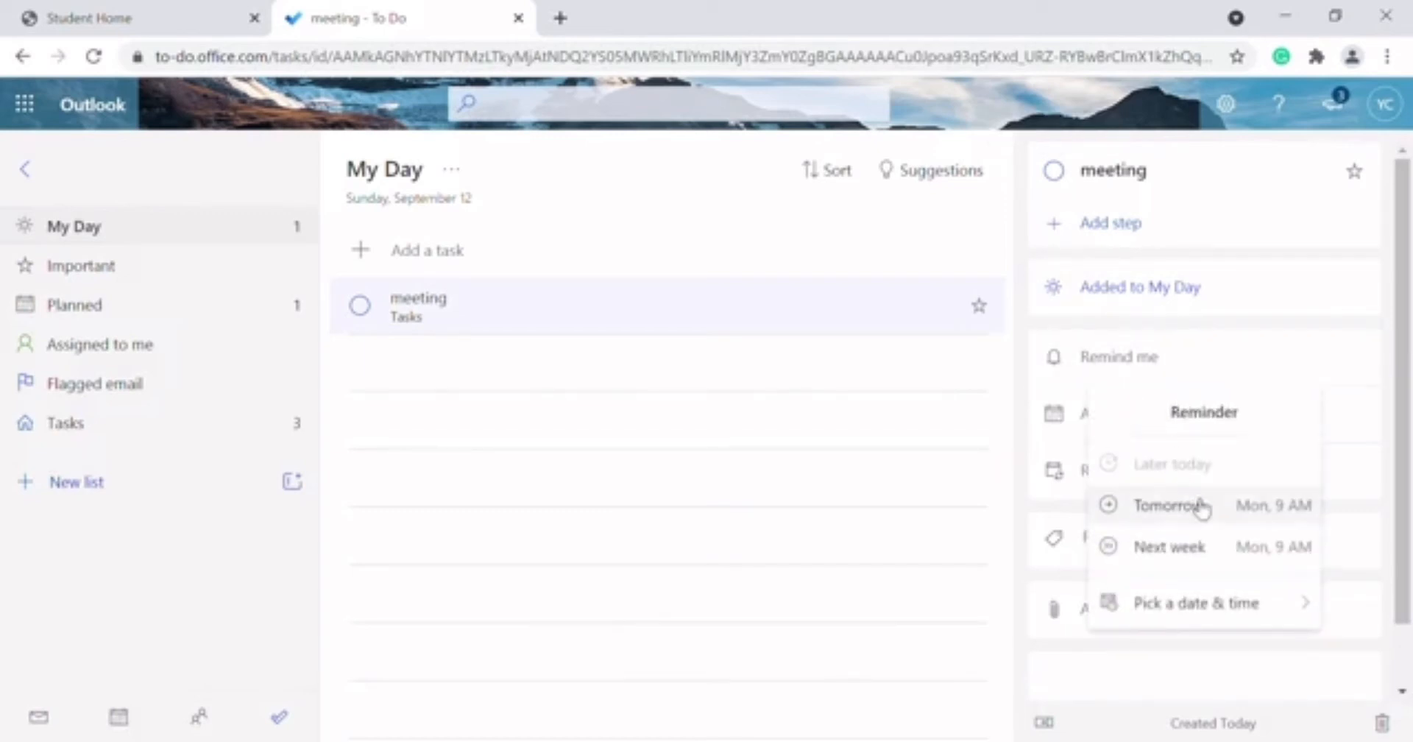
click(1118, 508)
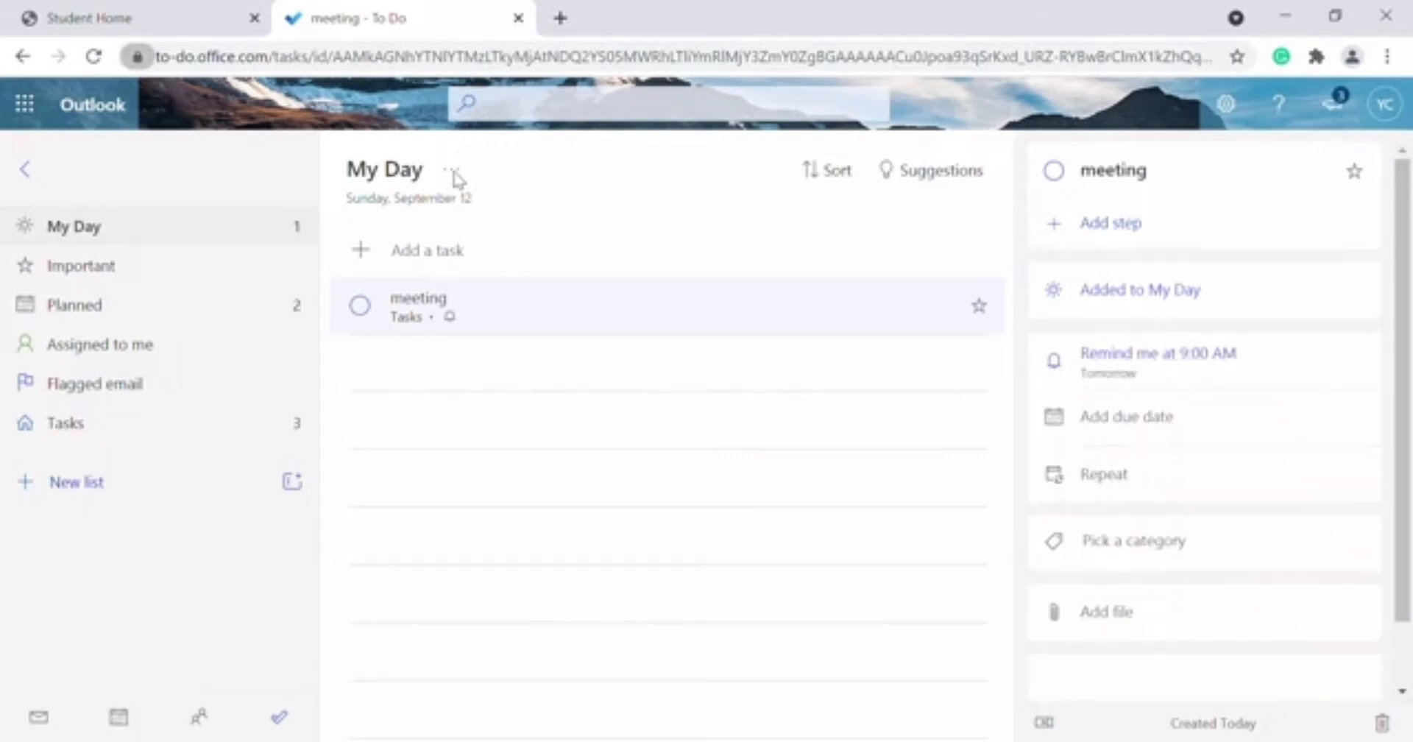
click(1157, 441)
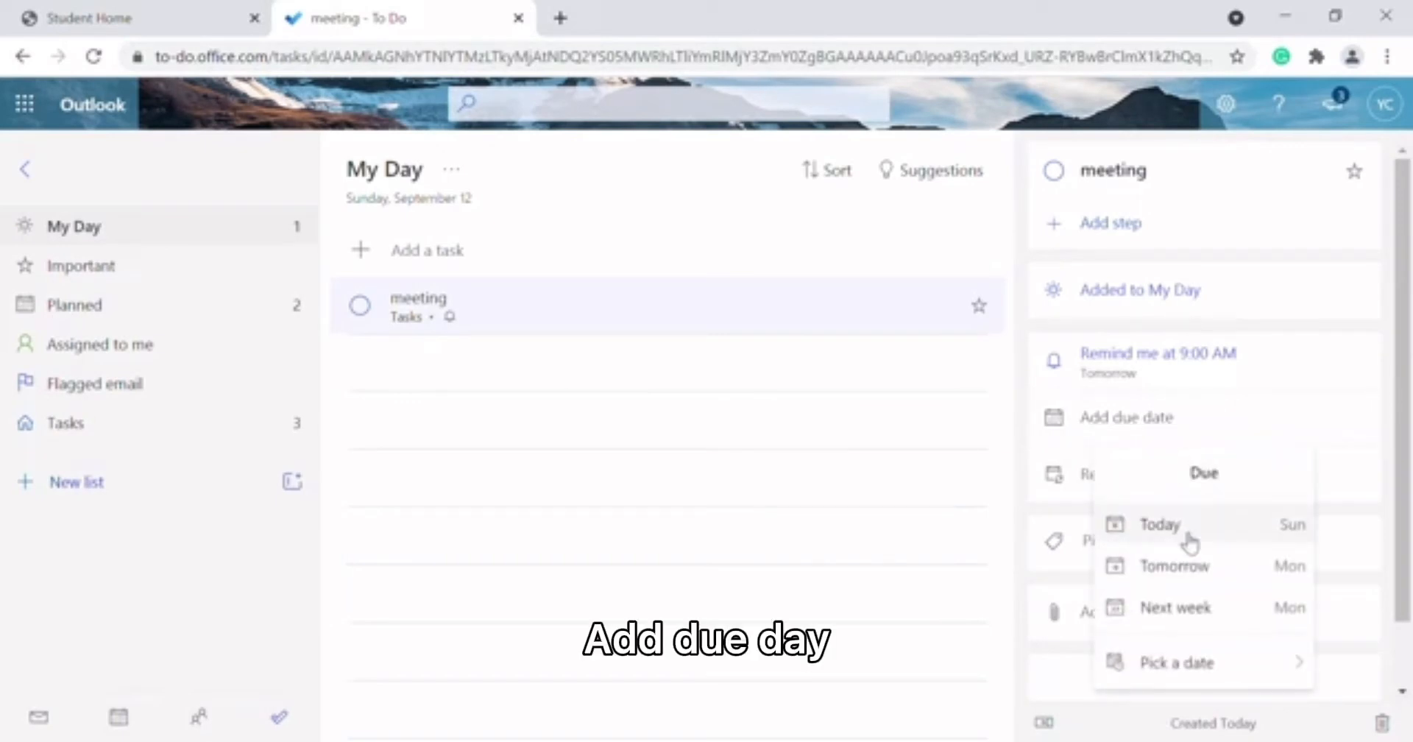
click(1207, 617)
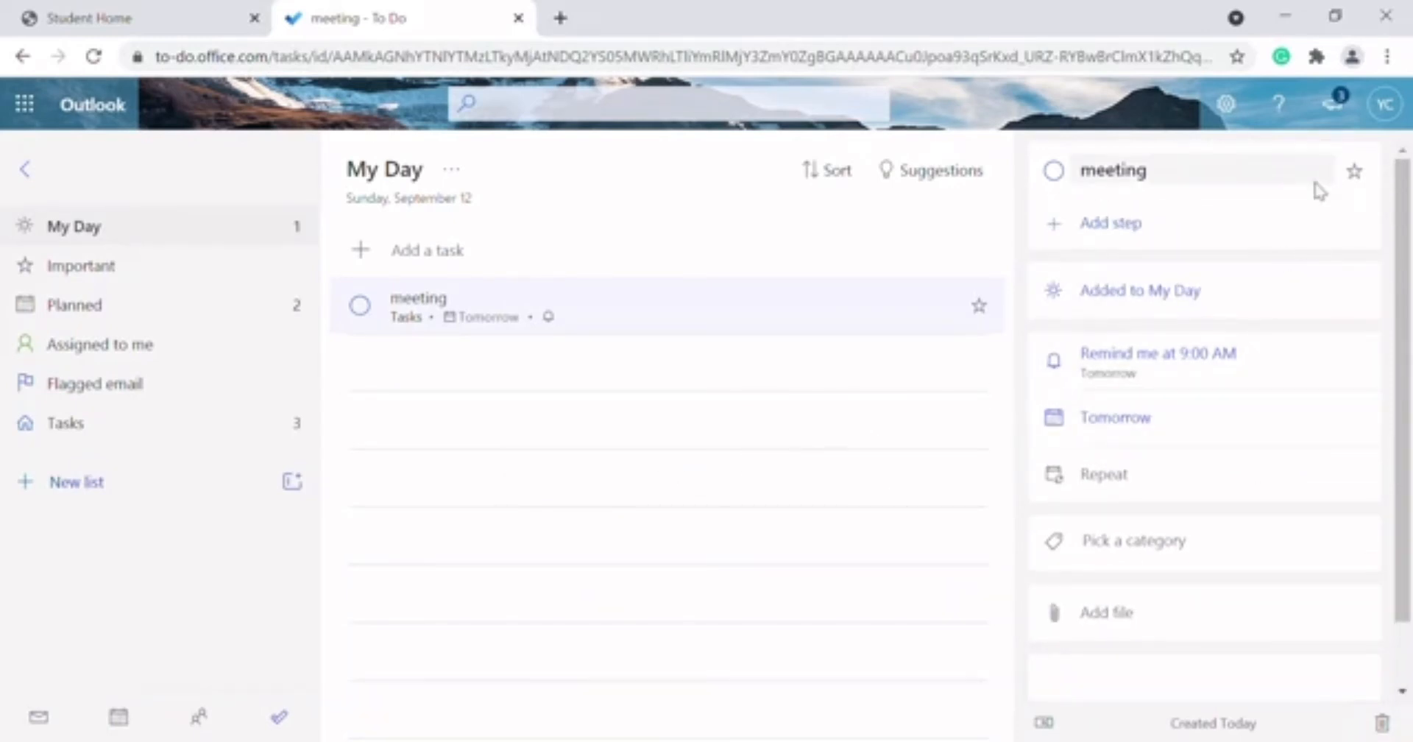
Check the Important task list, and start a new calendar event with the suggested title Doctor.
click(81, 266)
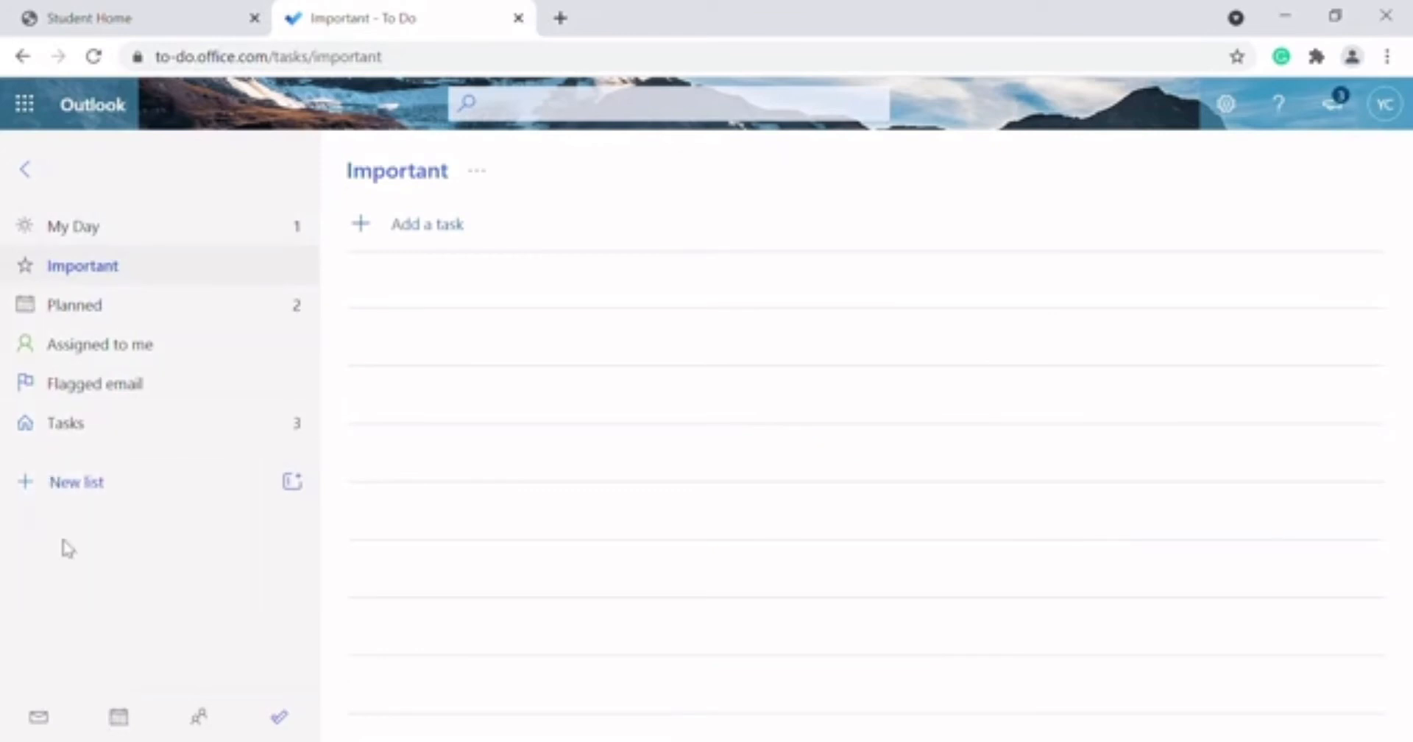
click(133, 729)
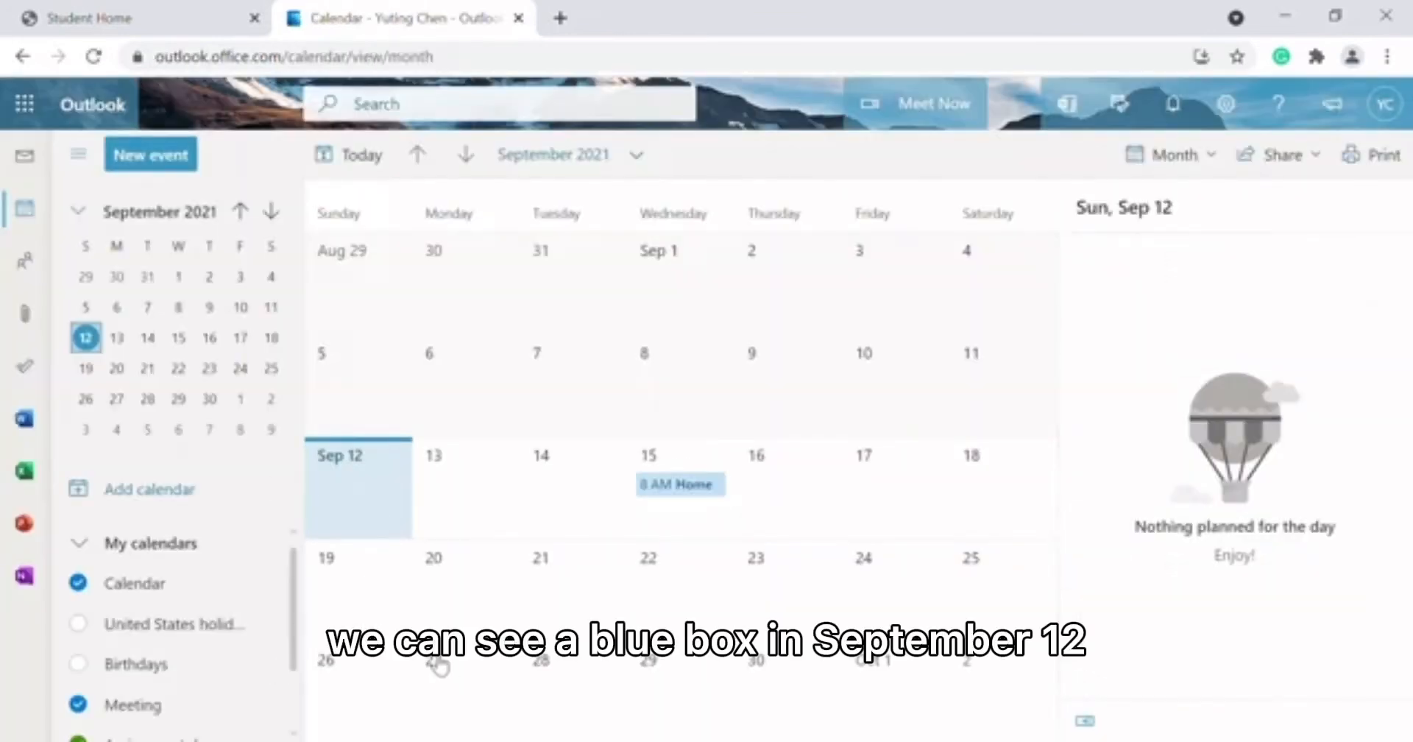
click(162, 156)
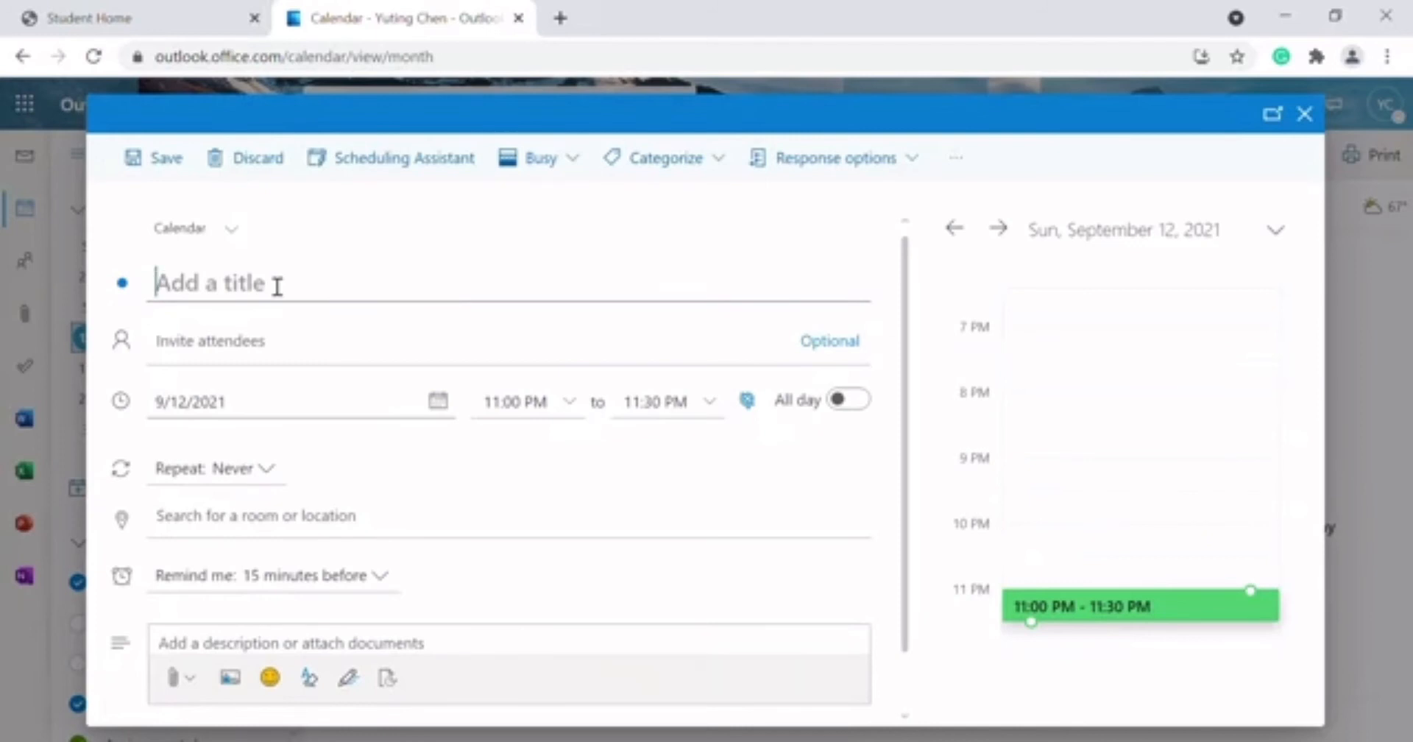
text(D)
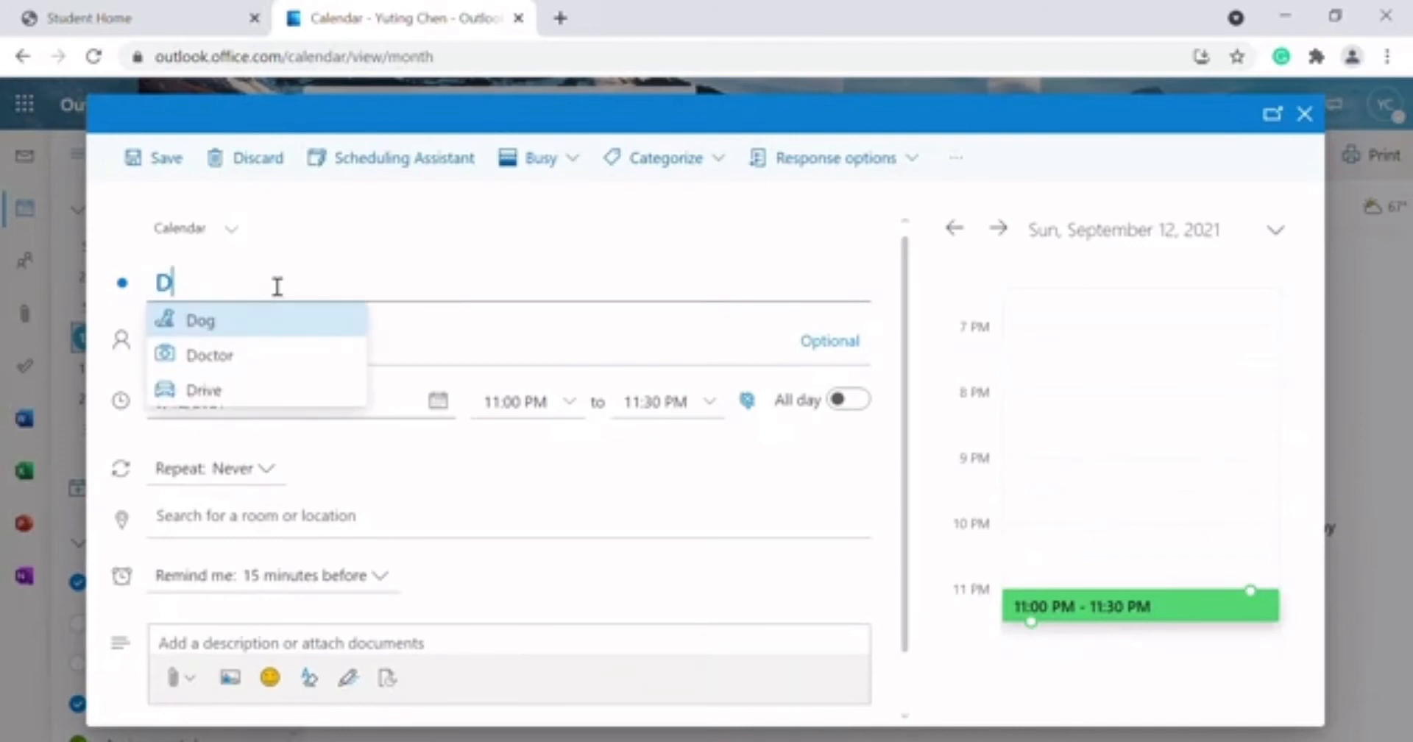
key(Down)
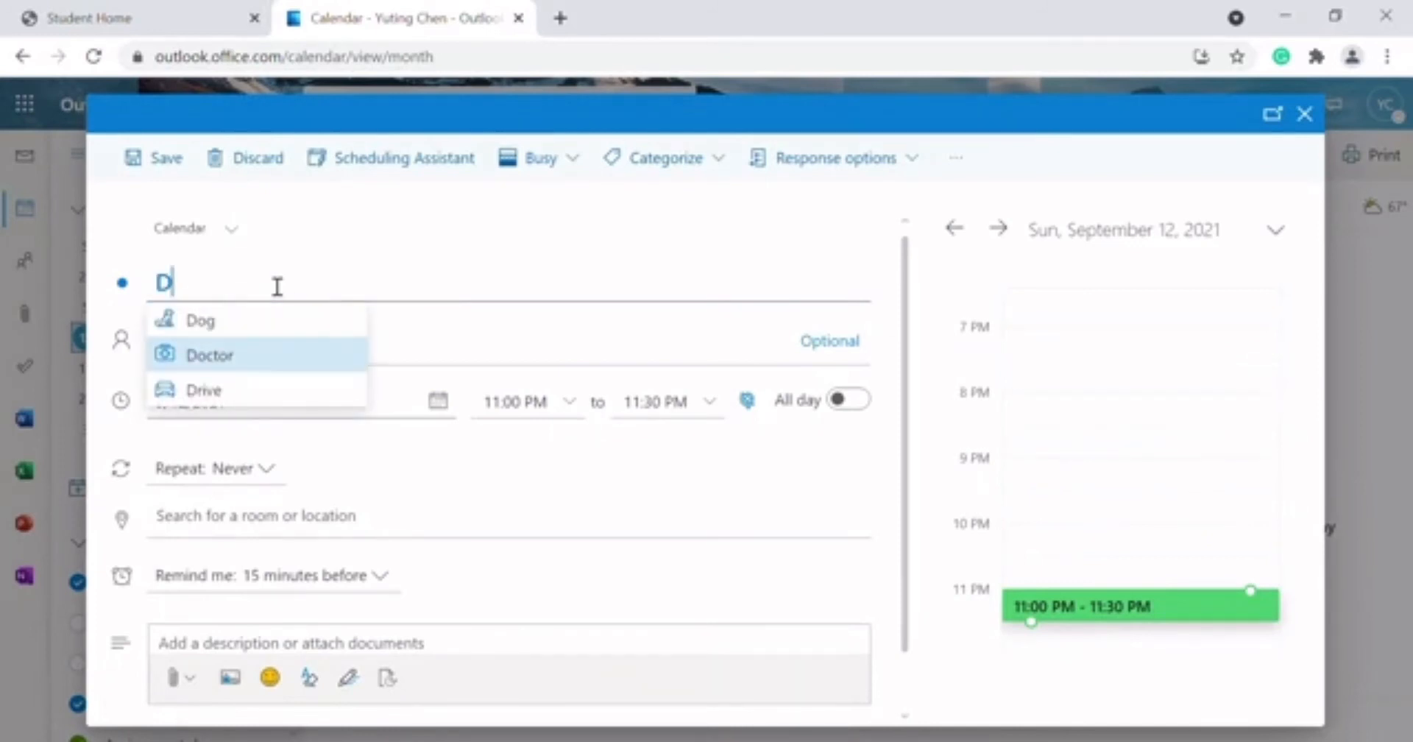
key(Return)
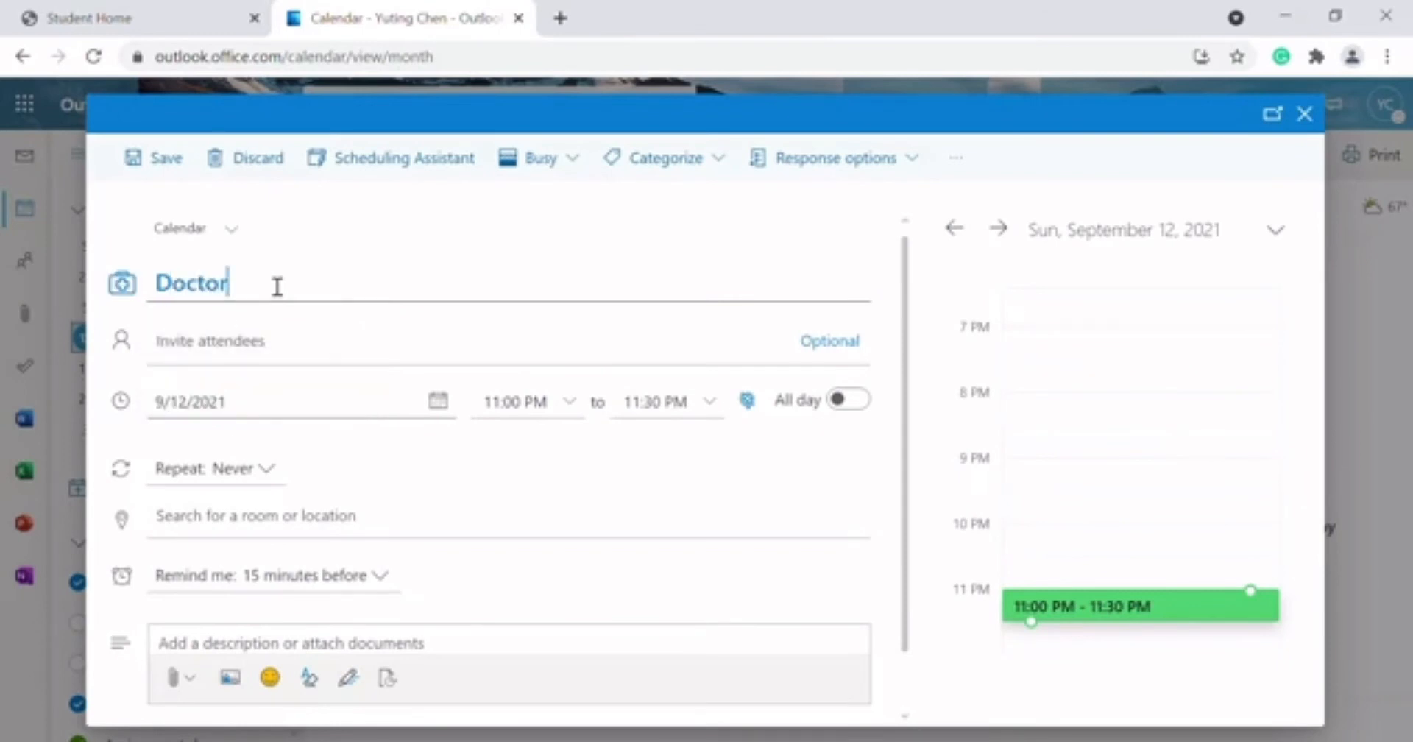
Set the Doctor event's date to 9/18/2021 and save the event.
click(285, 354)
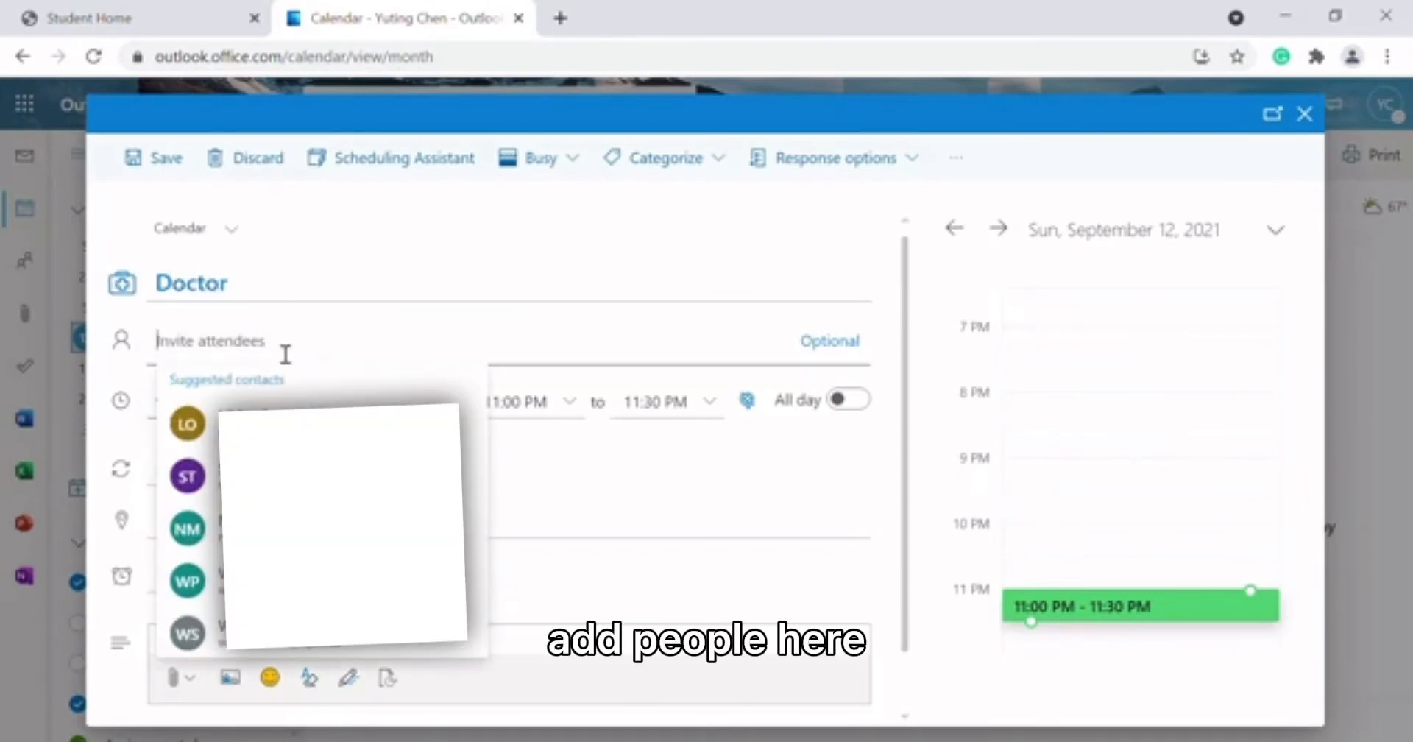
click(585, 500)
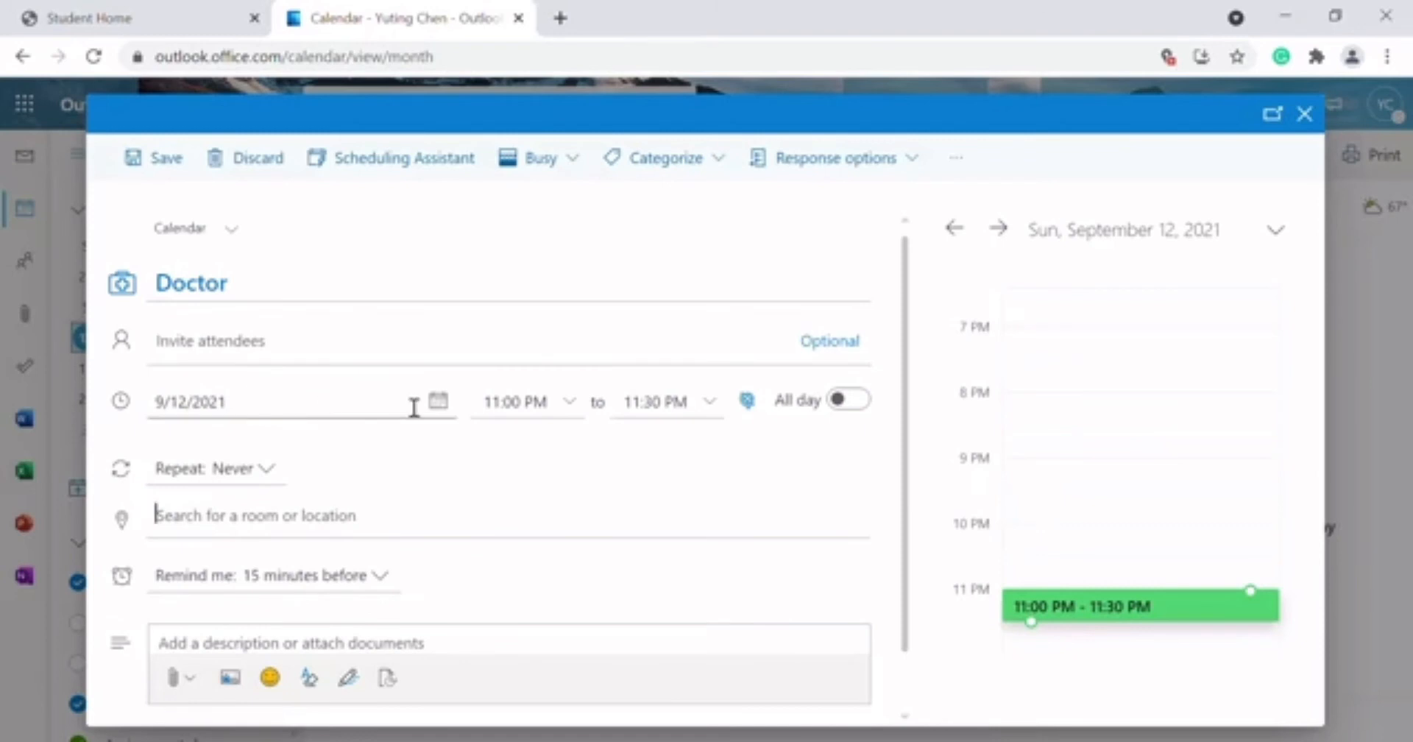
click(345, 410)
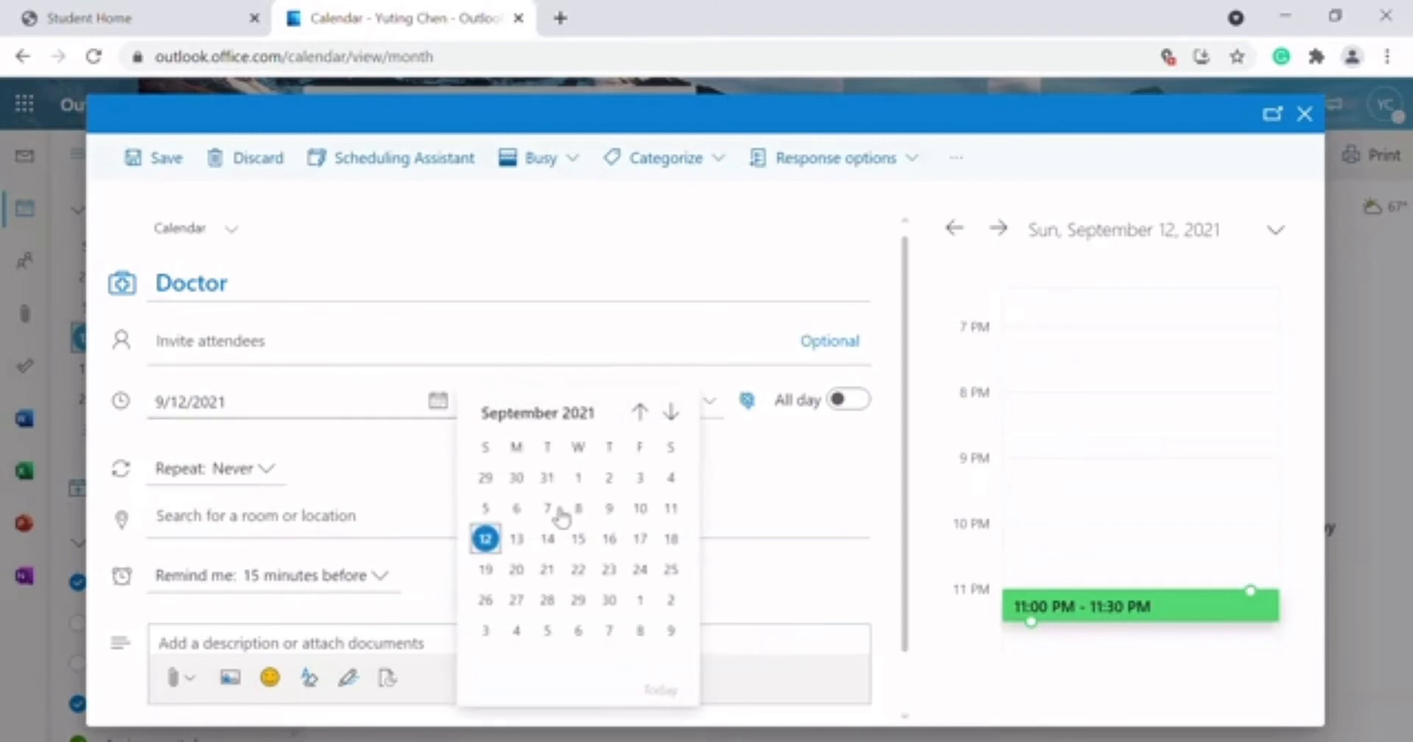
click(671, 541)
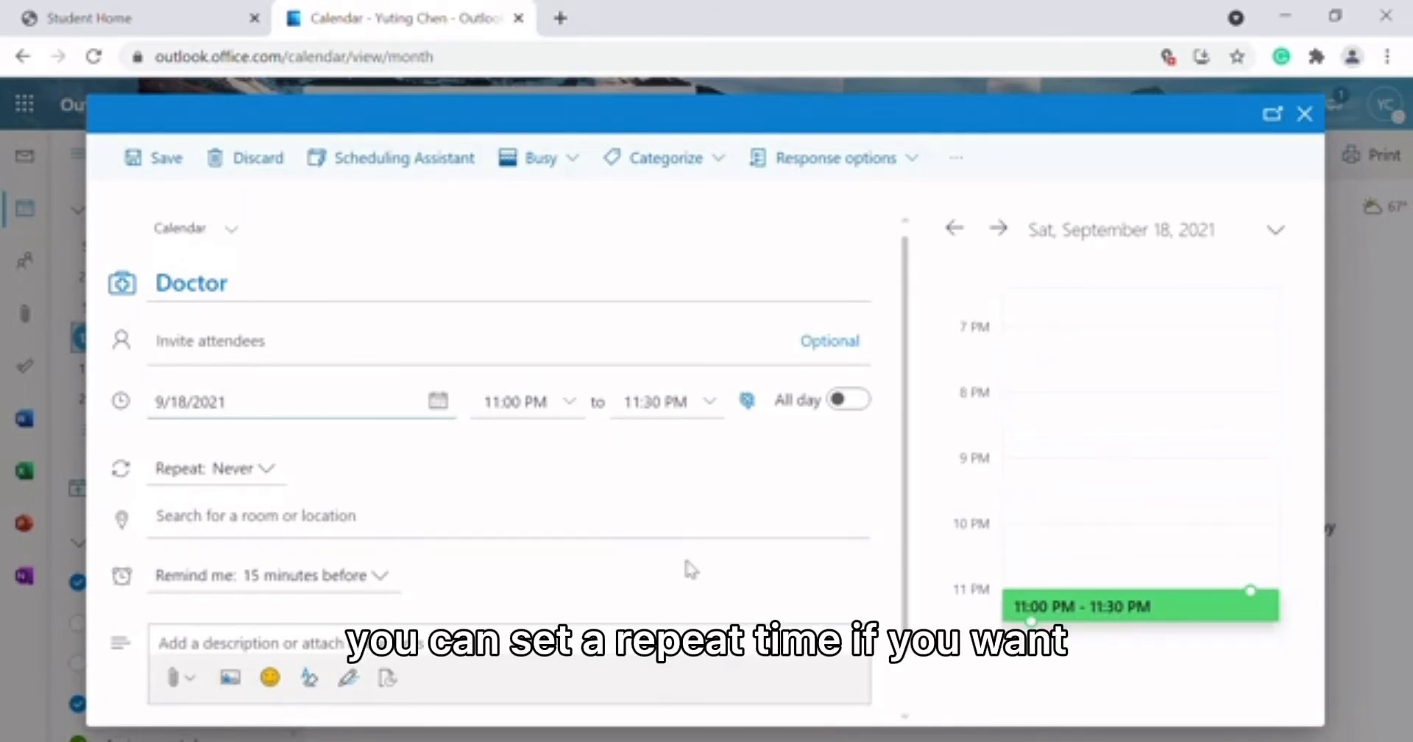
scroll(667, 571, down, 1)
scroll(664, 571, up, 1)
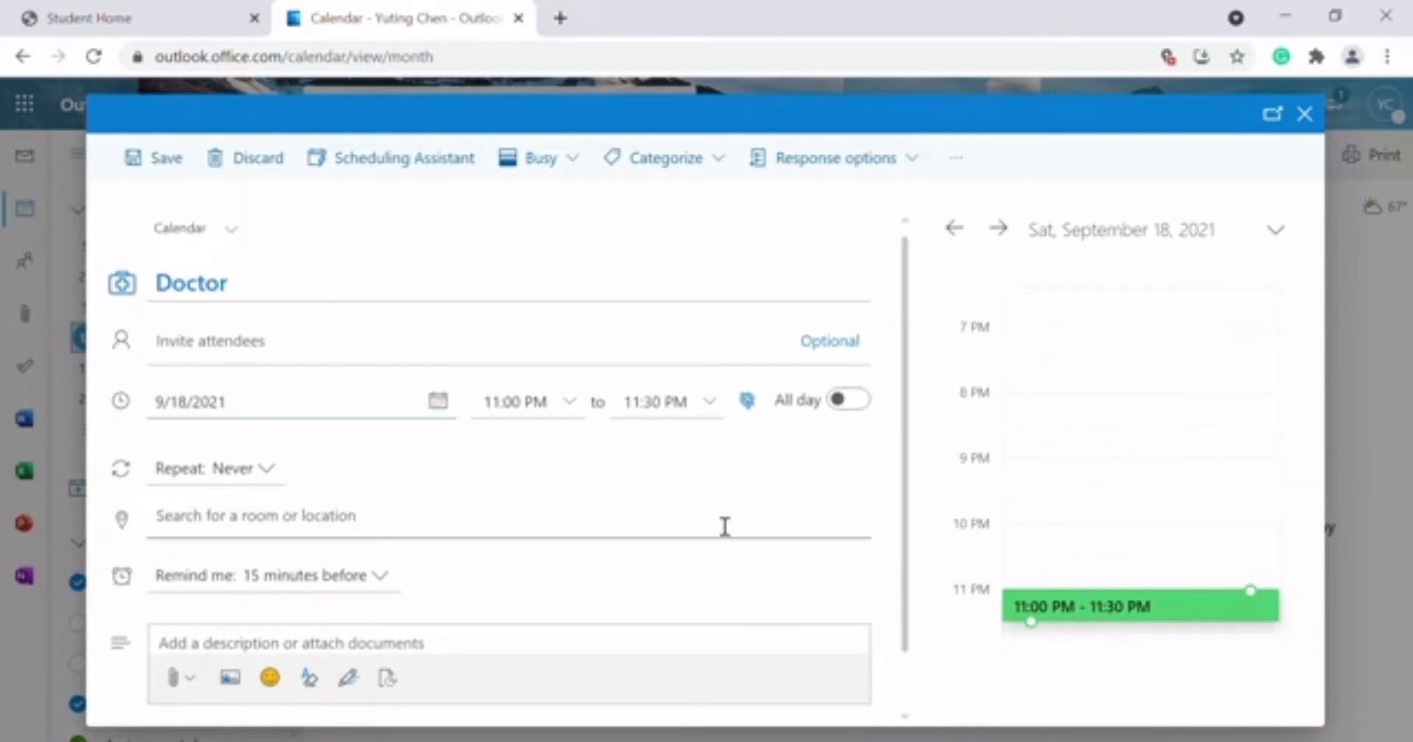
scroll(722, 527, down, 1)
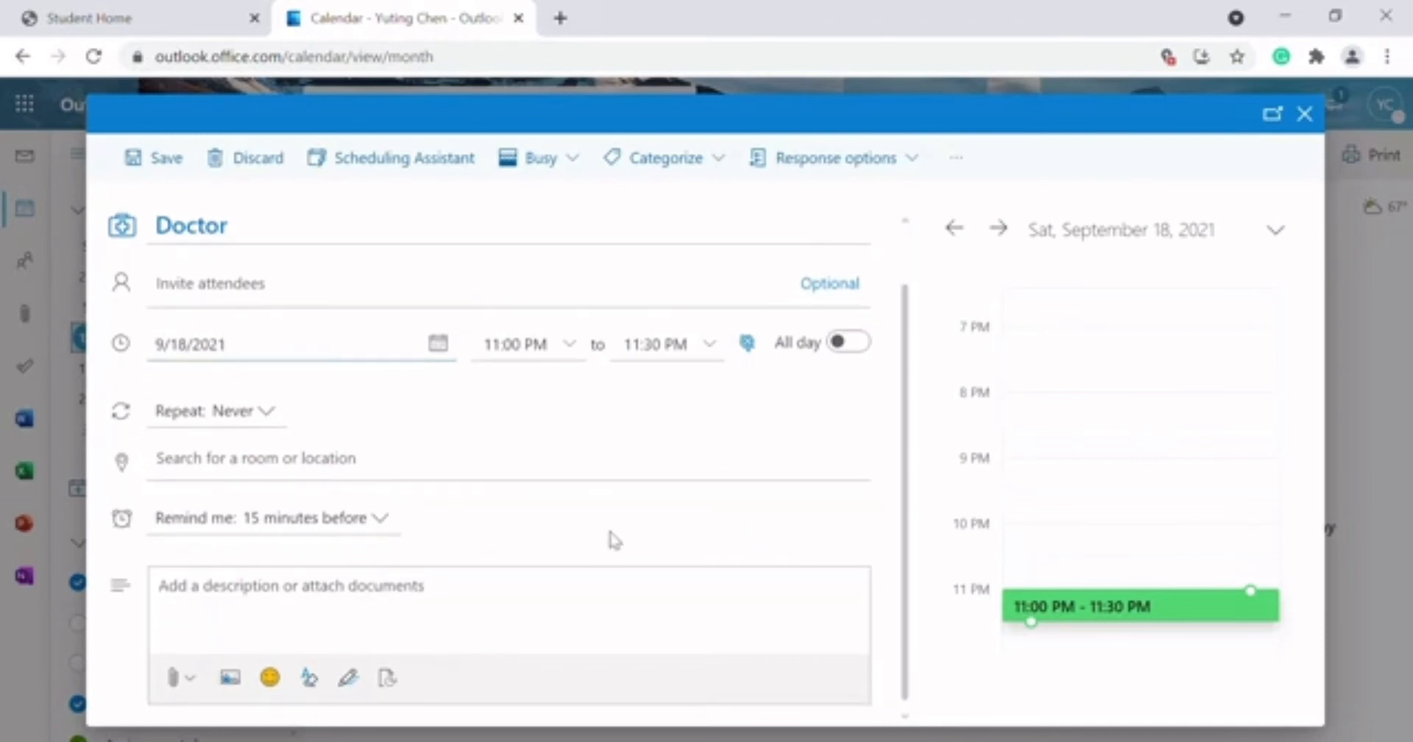
click(168, 171)
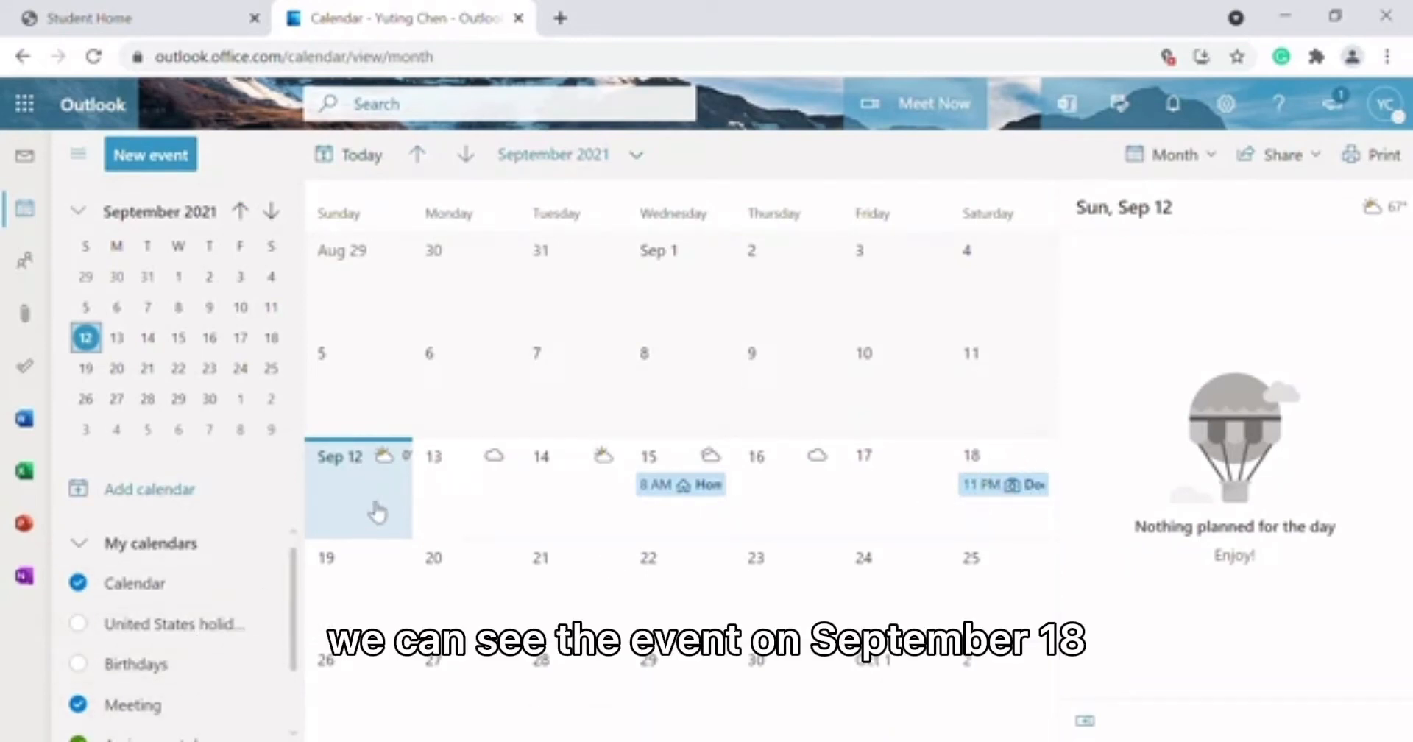
Start a new event in the Meeting calendar and title it "With Professor".
click(178, 170)
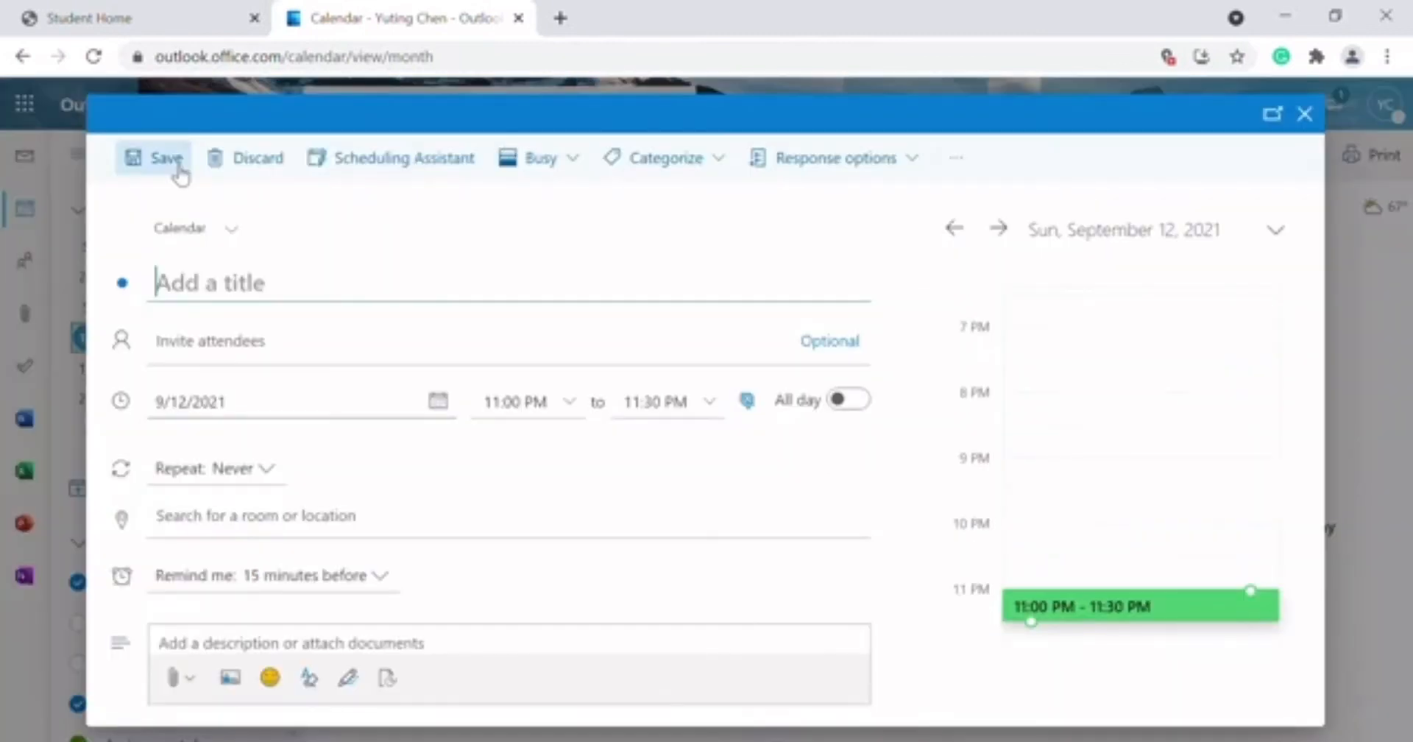
click(231, 230)
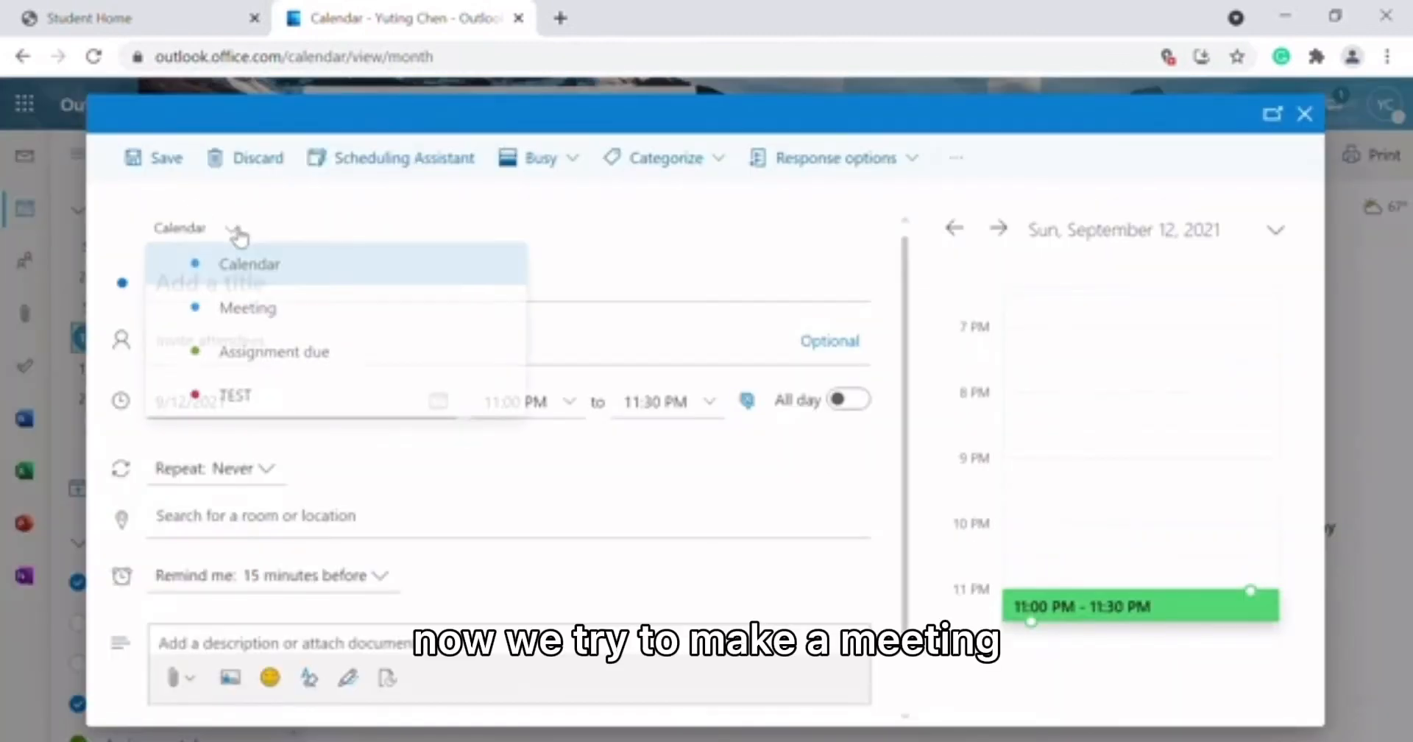
click(274, 316)
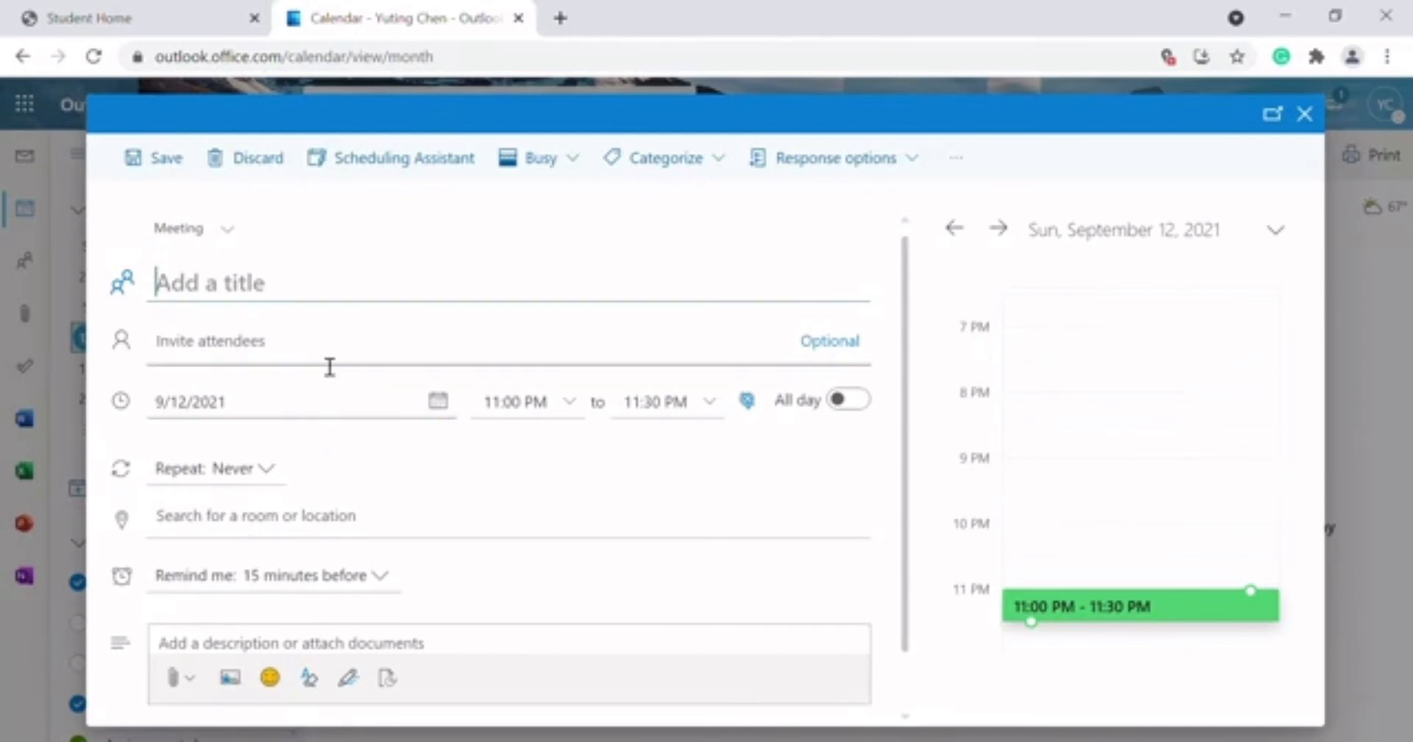
click(336, 300)
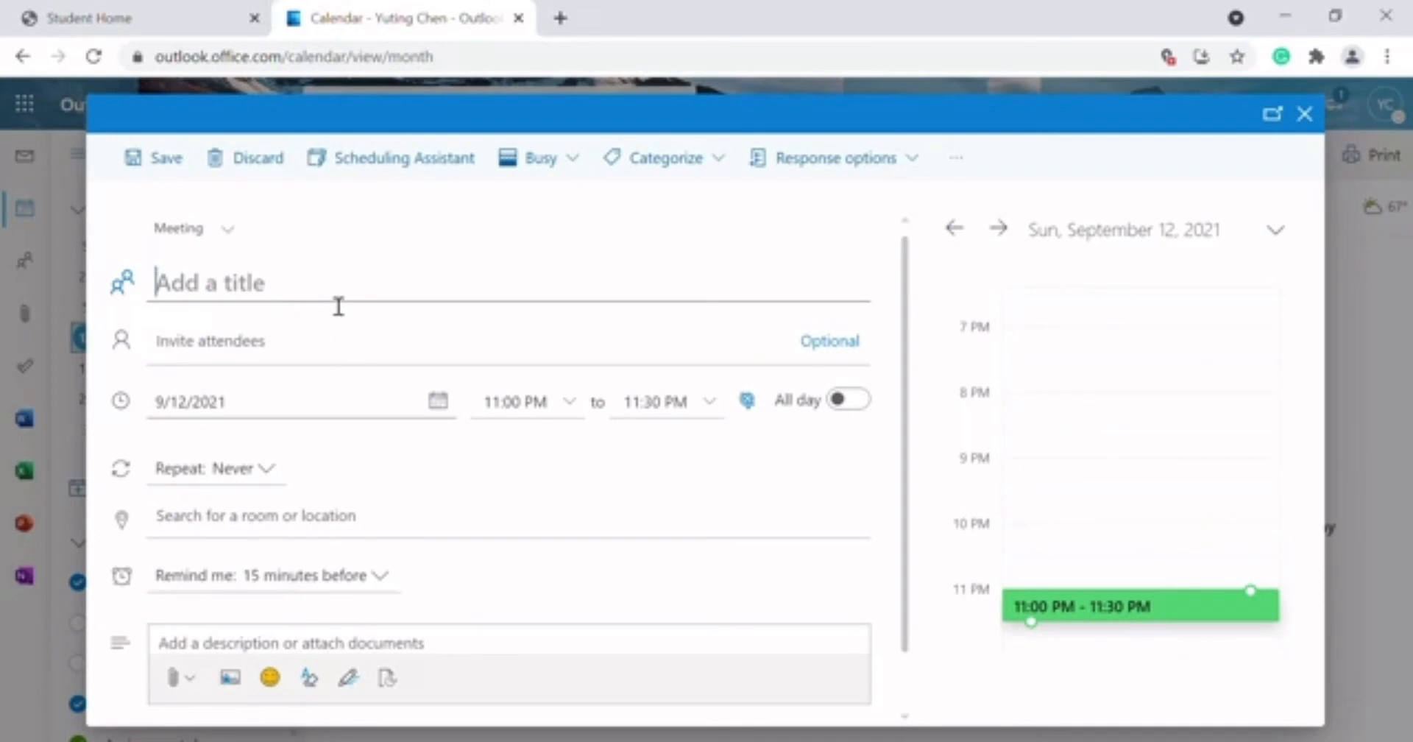
text(With)
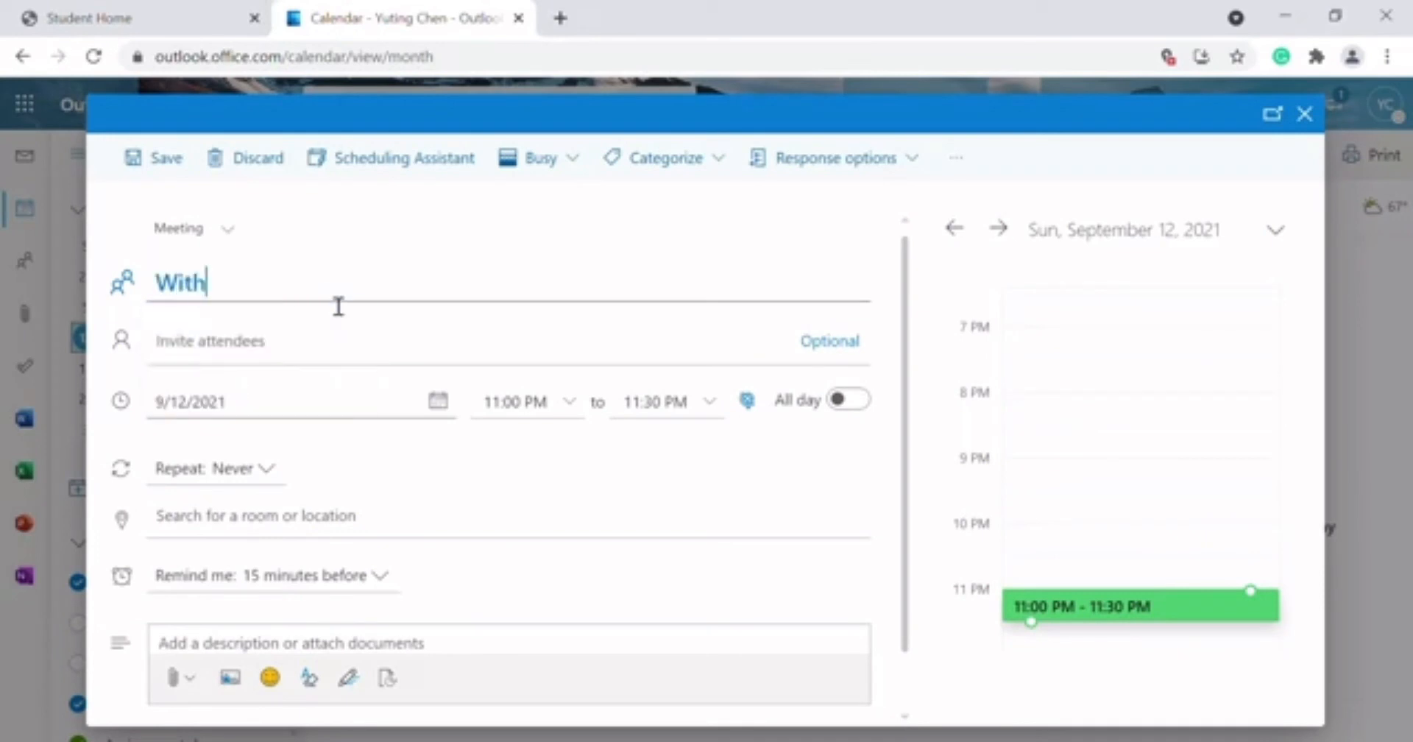
text( Professor)
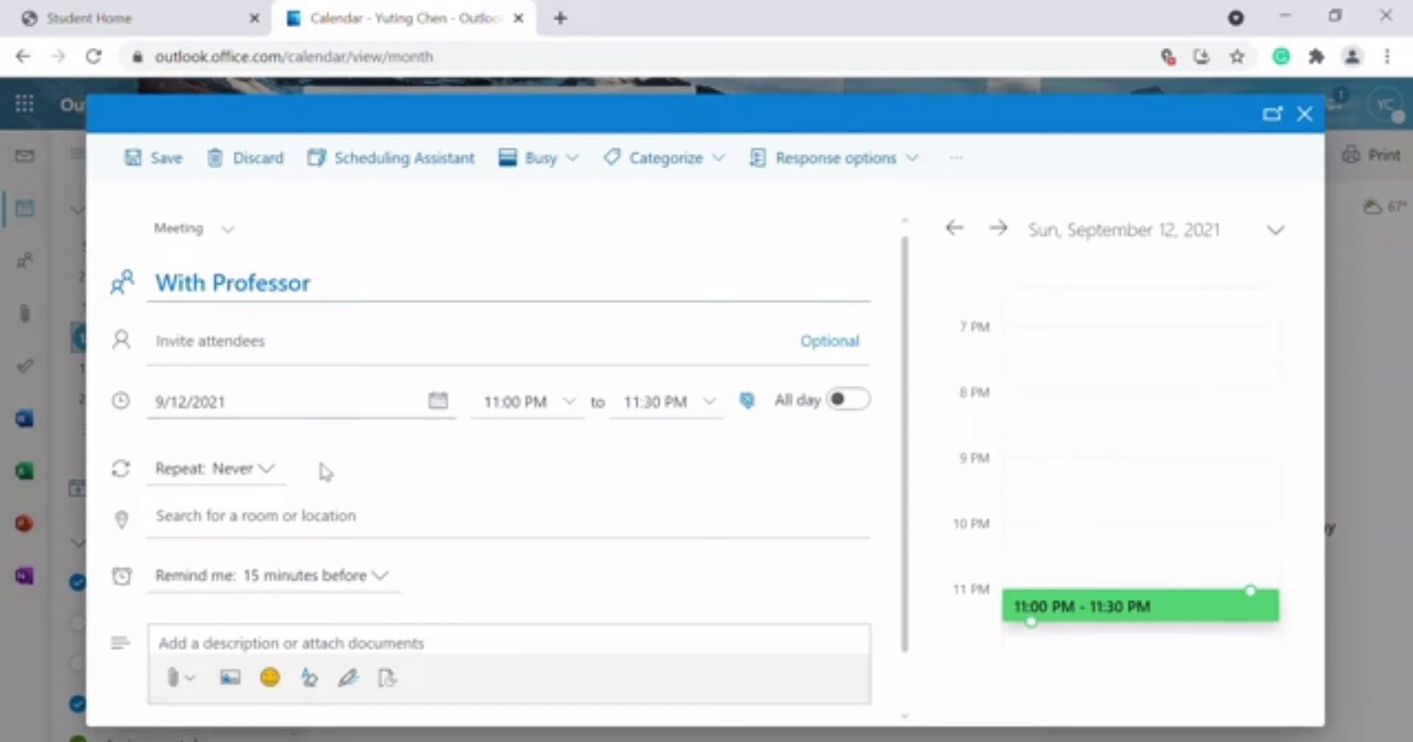
Set the With Professor meeting's date to 9/20/2021 and save the event.
click(440, 405)
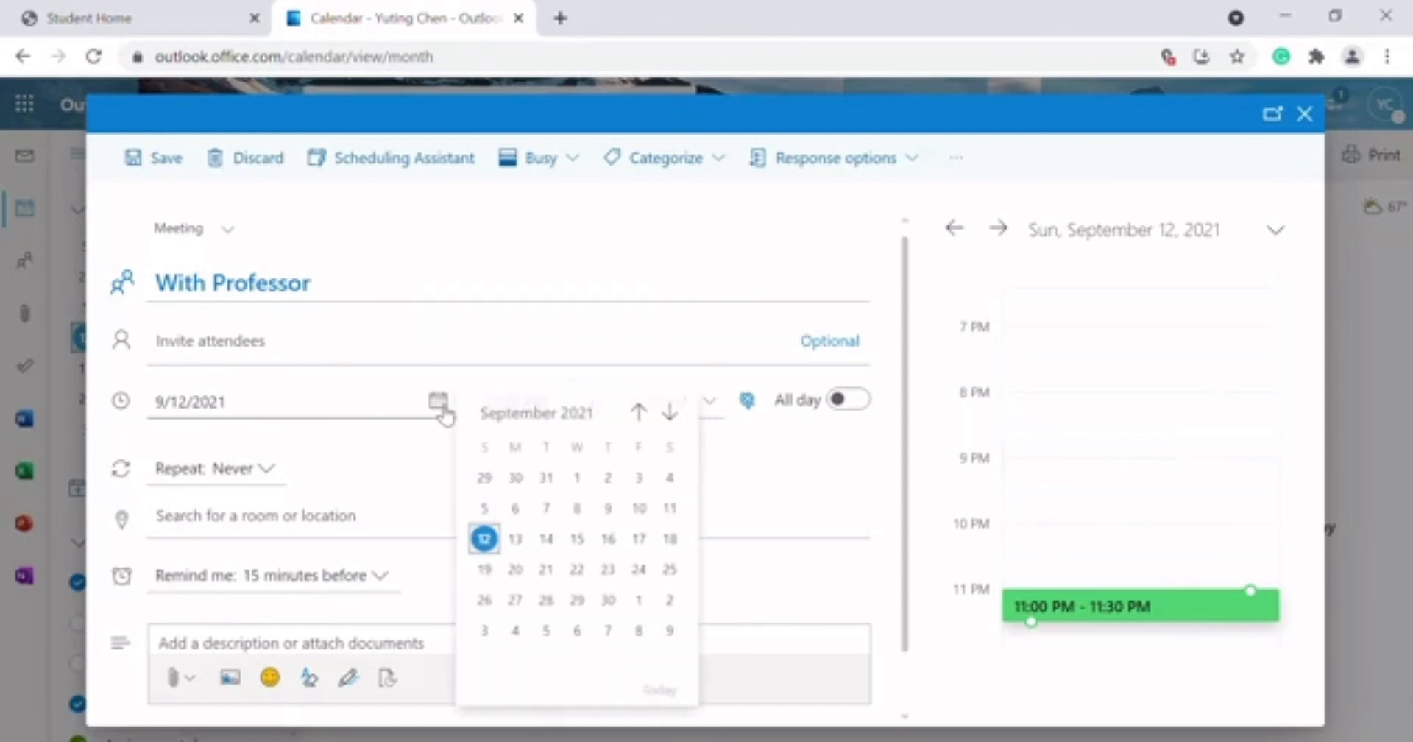
click(485, 569)
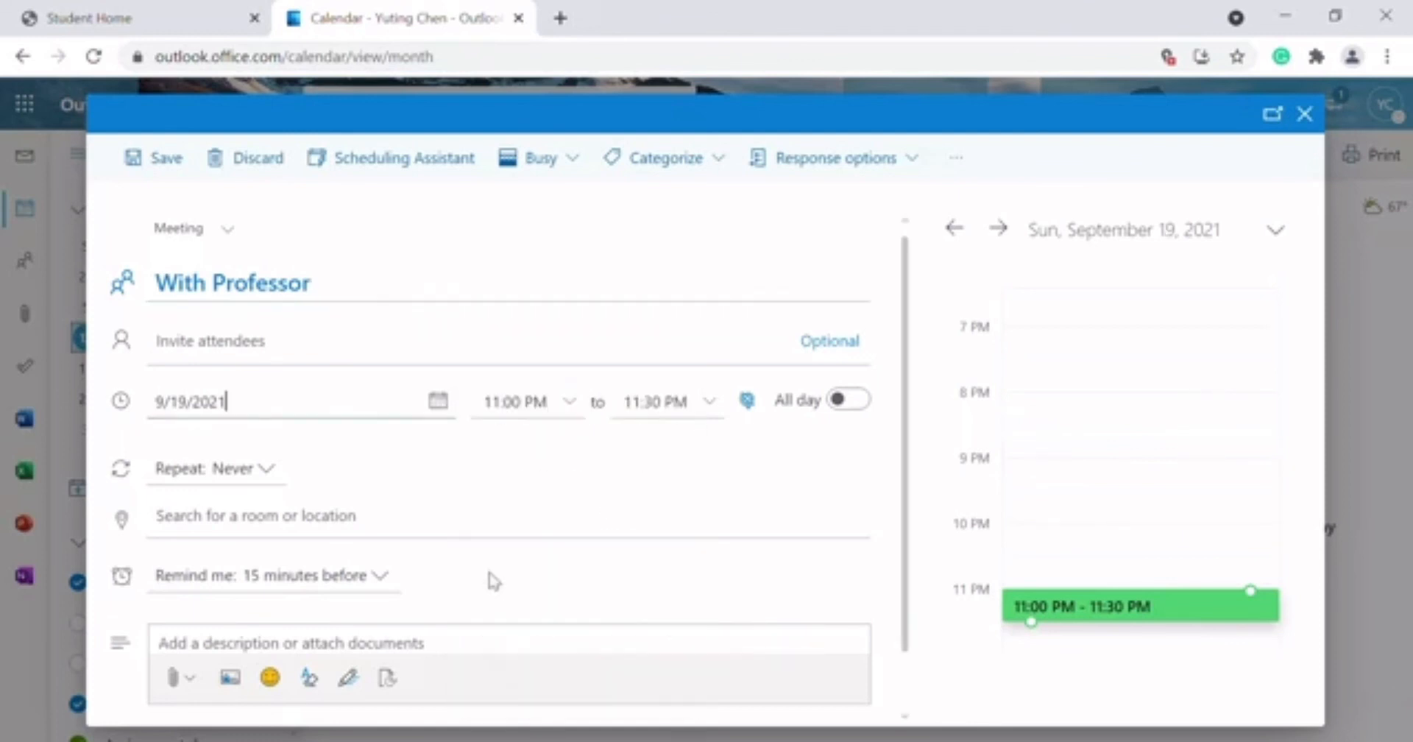
click(436, 403)
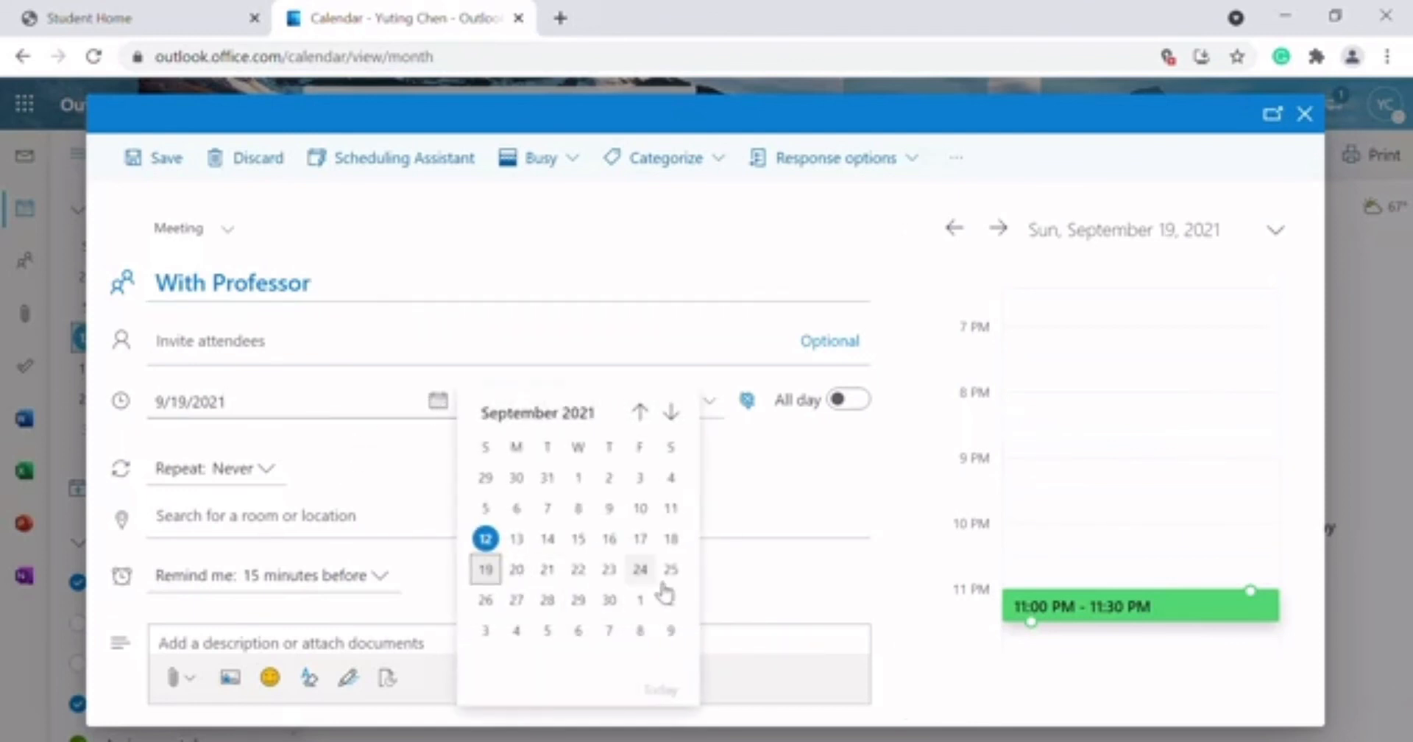
click(517, 570)
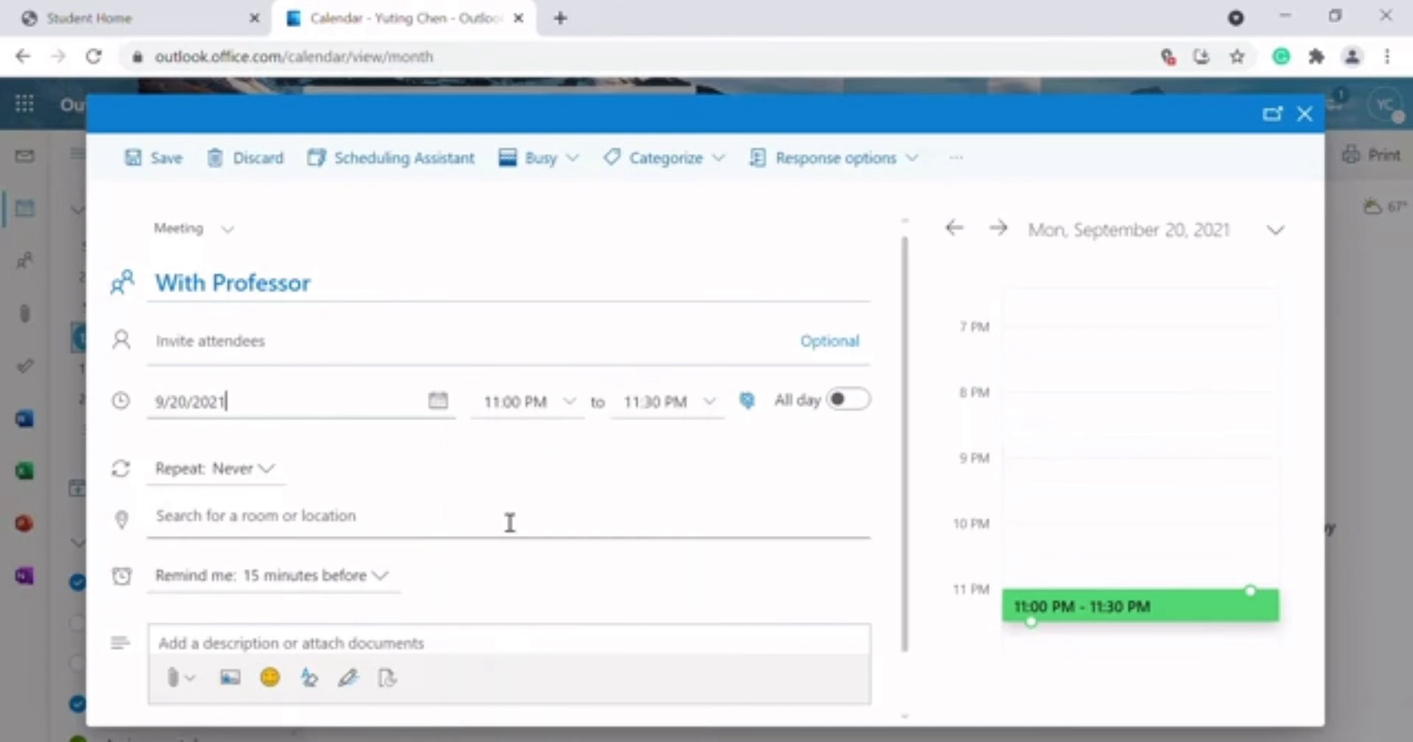
scroll(529, 545, down, 1)
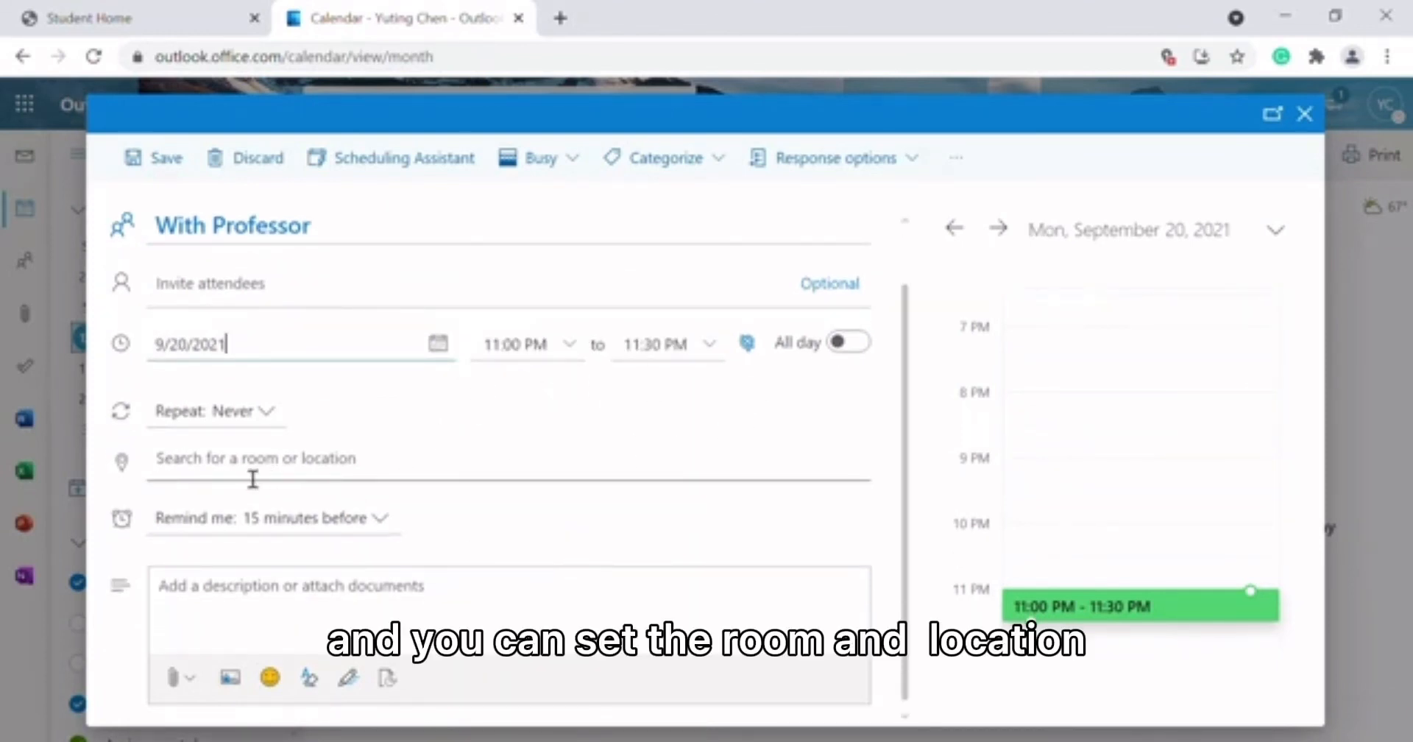
scroll(329, 475, up, 1)
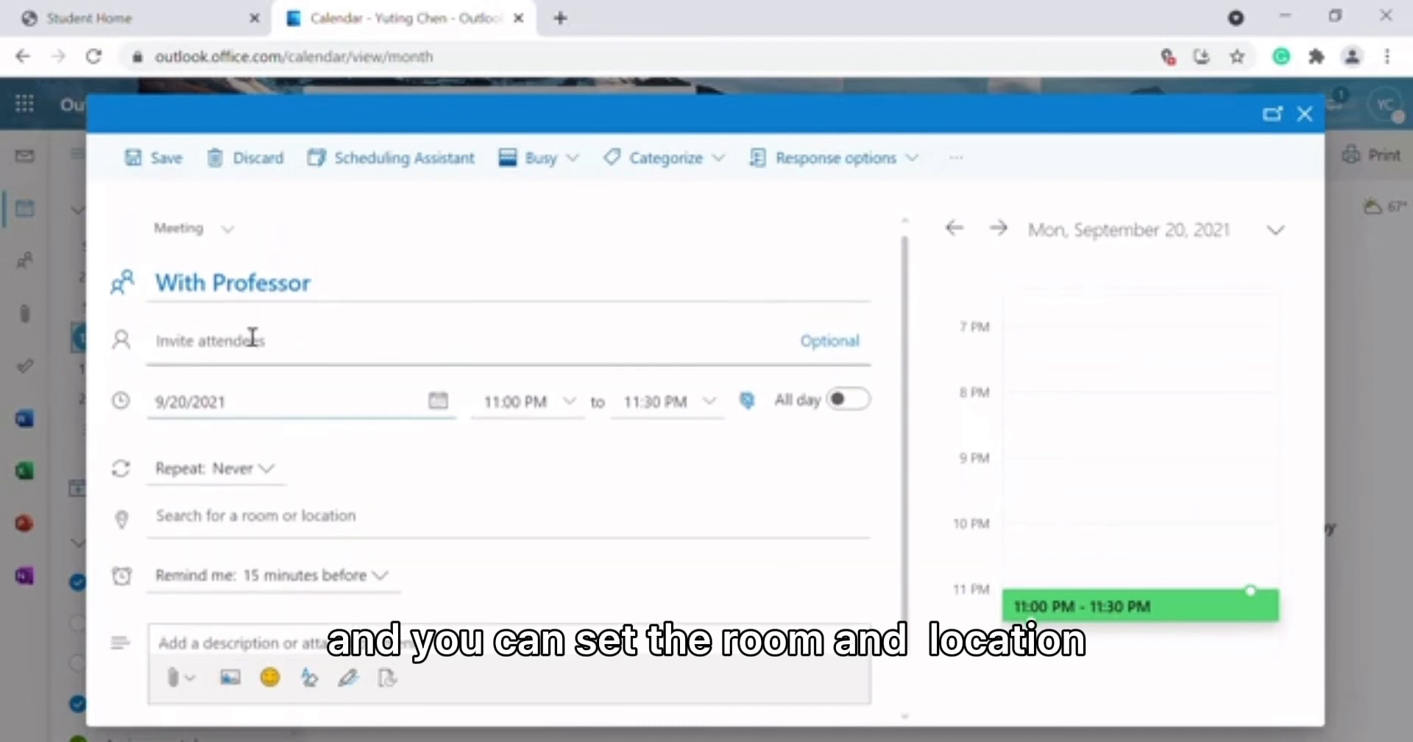
click(166, 159)
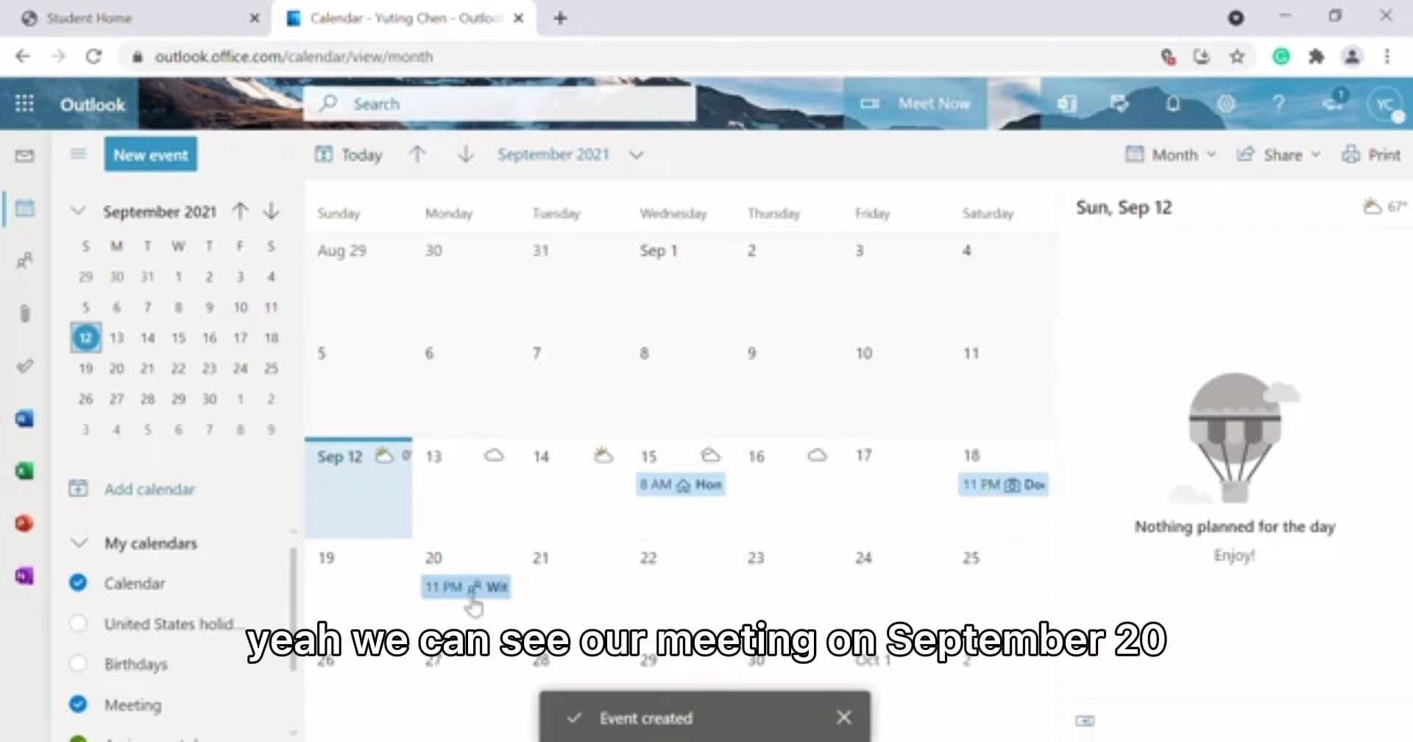